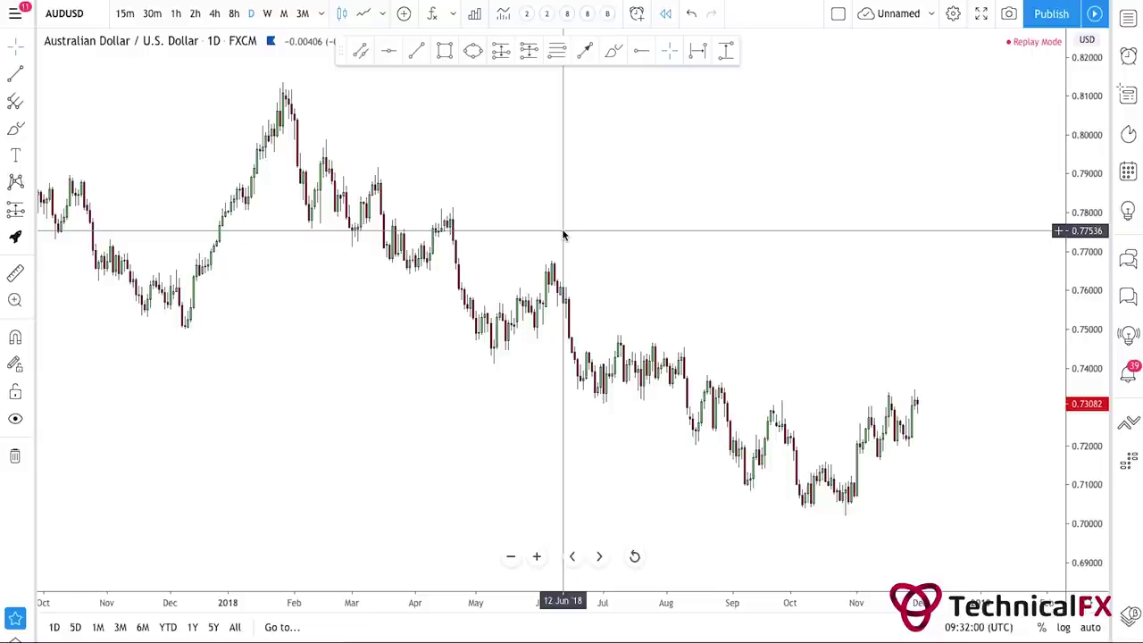
# Step: Examine the AUDUSD daily downtrend through 2018 and enlarge the price action for a closer look
pyautogui.moveTo(563, 234)
pyautogui.mouseDown()
pyautogui.moveTo(538, 238)
pyautogui.moveTo(545, 232)
pyautogui.mouseUp()
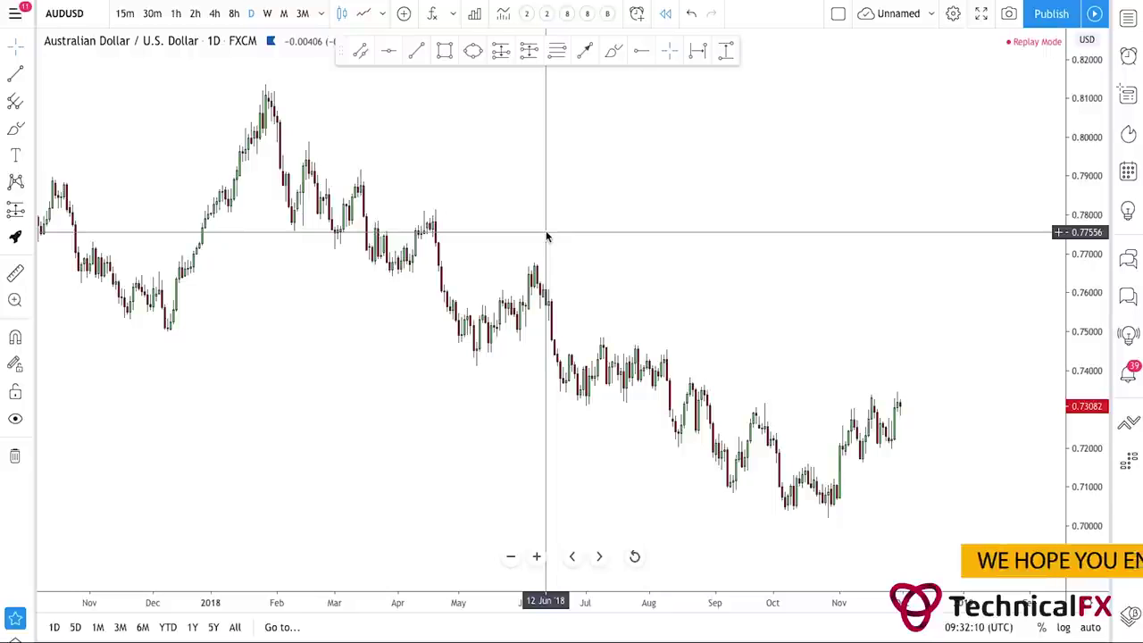
pyautogui.moveTo(547, 237); pyautogui.dragTo(551, 235)
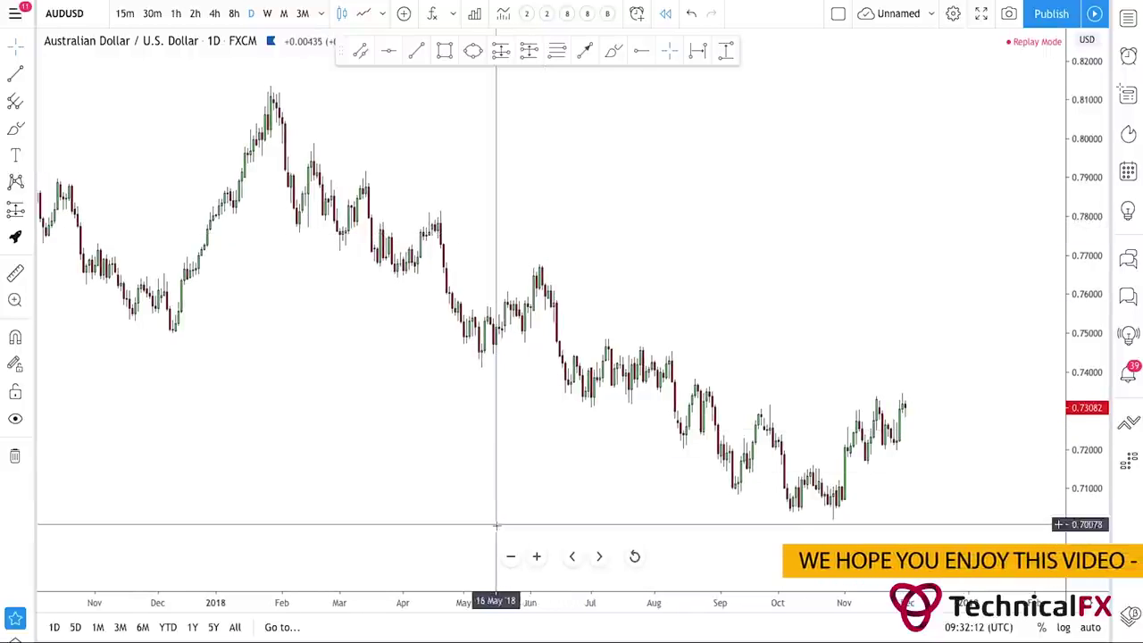
pyautogui.click(508, 555)
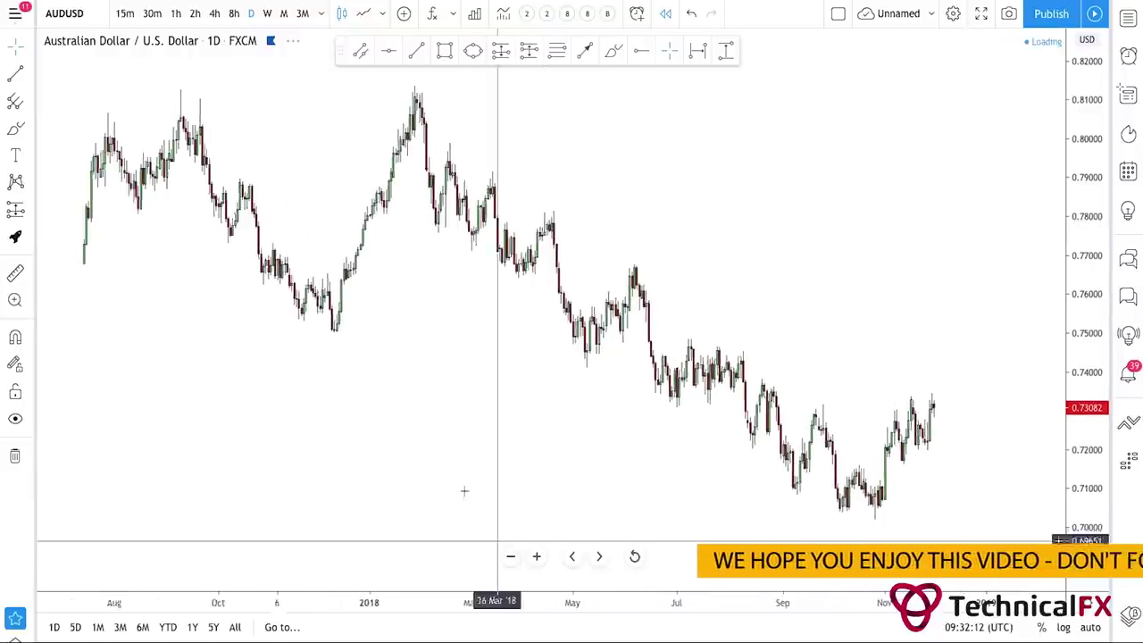
pyautogui.click(537, 556)
pyautogui.click(537, 556)
pyautogui.moveTo(400, 402); pyautogui.dragTo(446, 414)
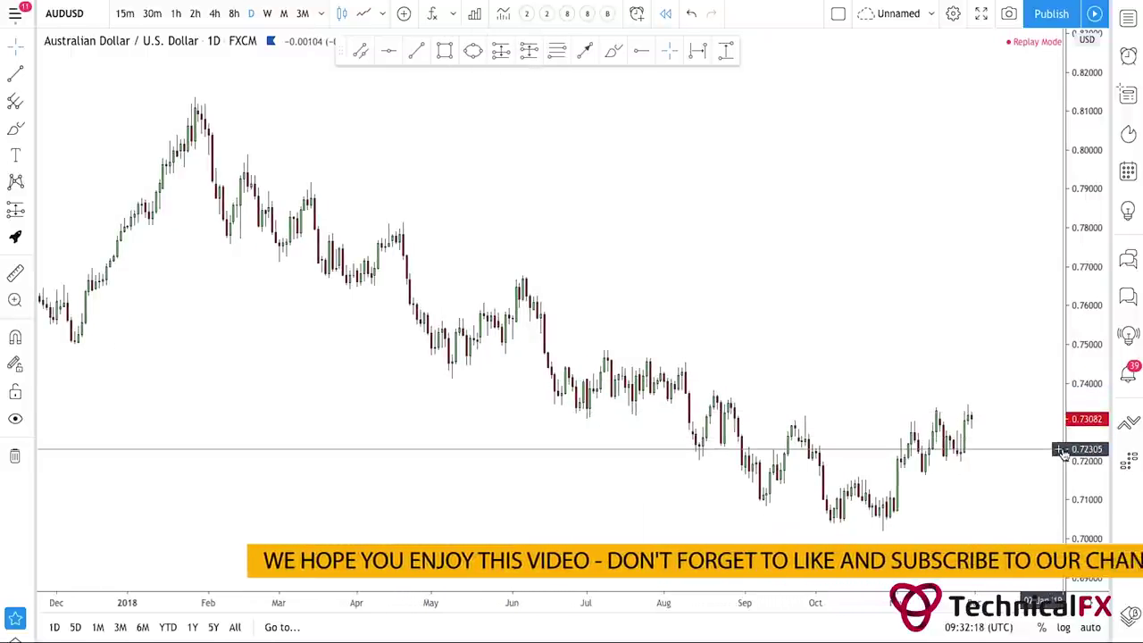
pyautogui.click(1058, 449)
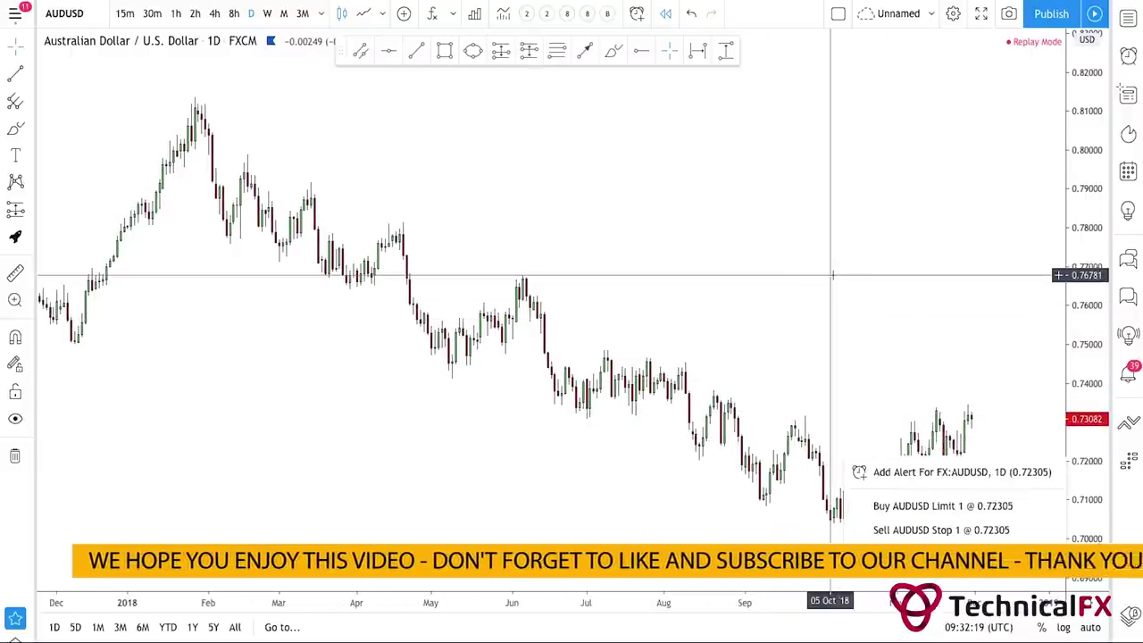
pyautogui.moveTo(667, 232); pyautogui.dragTo(652, 203)
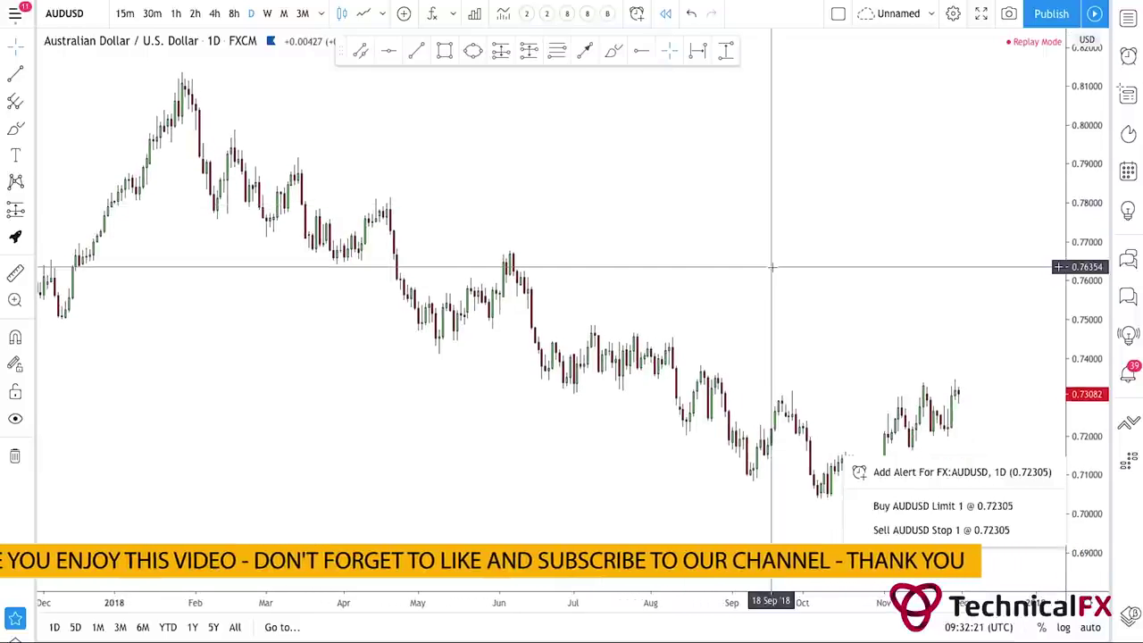
pyautogui.click(740, 423)
pyautogui.moveTo(666, 328); pyautogui.dragTo(782, 367)
pyautogui.moveTo(885, 288); pyautogui.dragTo(781, 265)
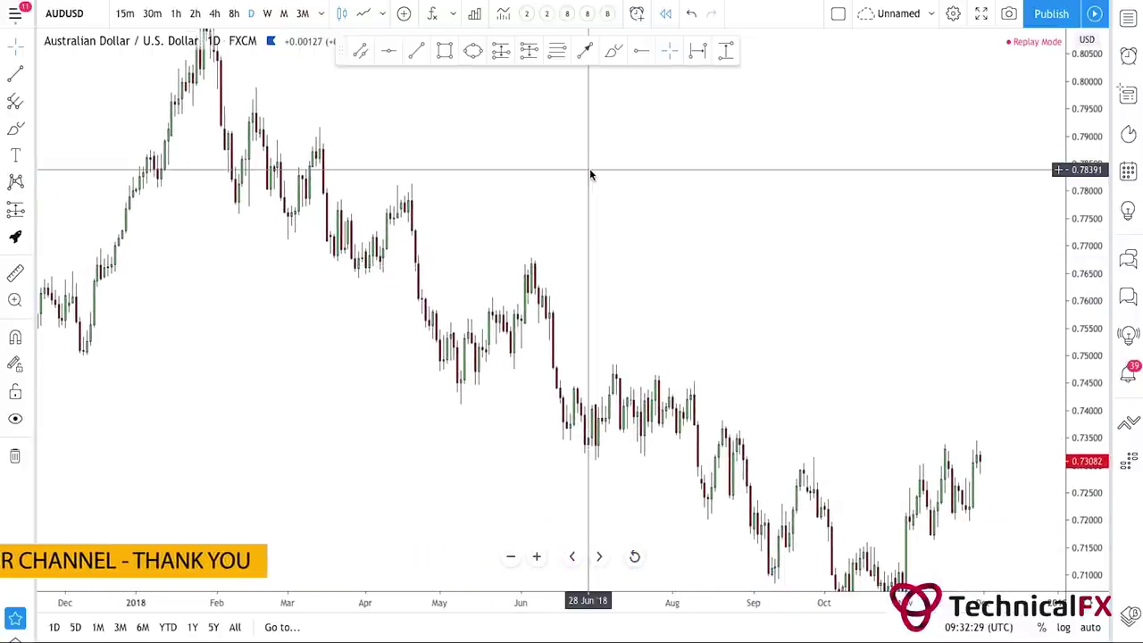
# Step: Draw one arrow pointing at the early March 2018 low and another pointing at the mid-March high
pyautogui.click(584, 51)
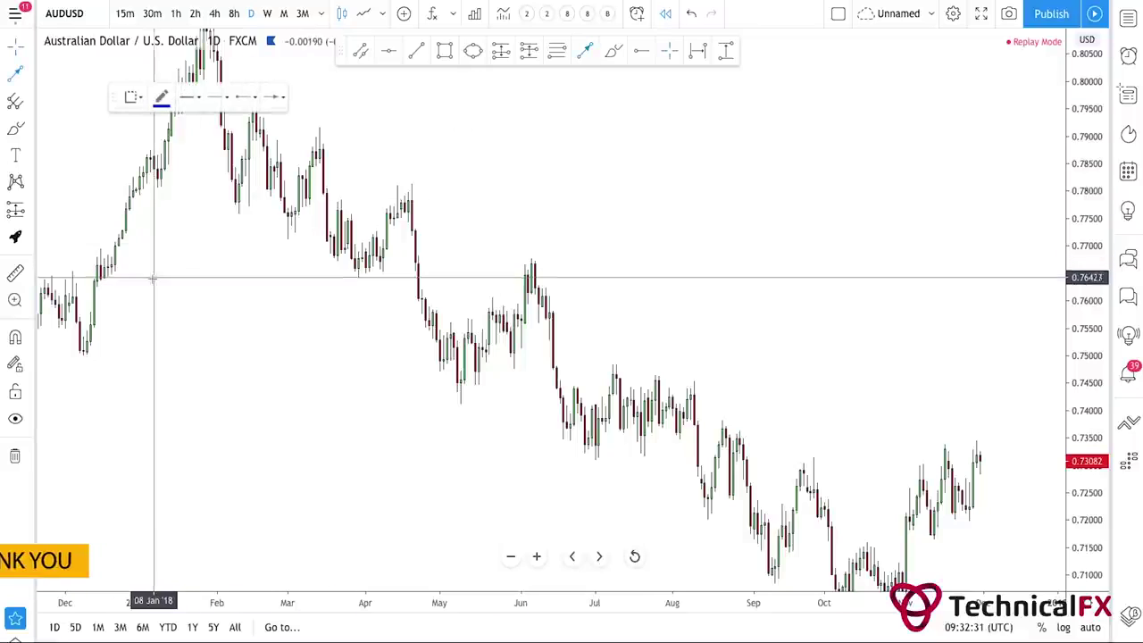
pyautogui.click(285, 228)
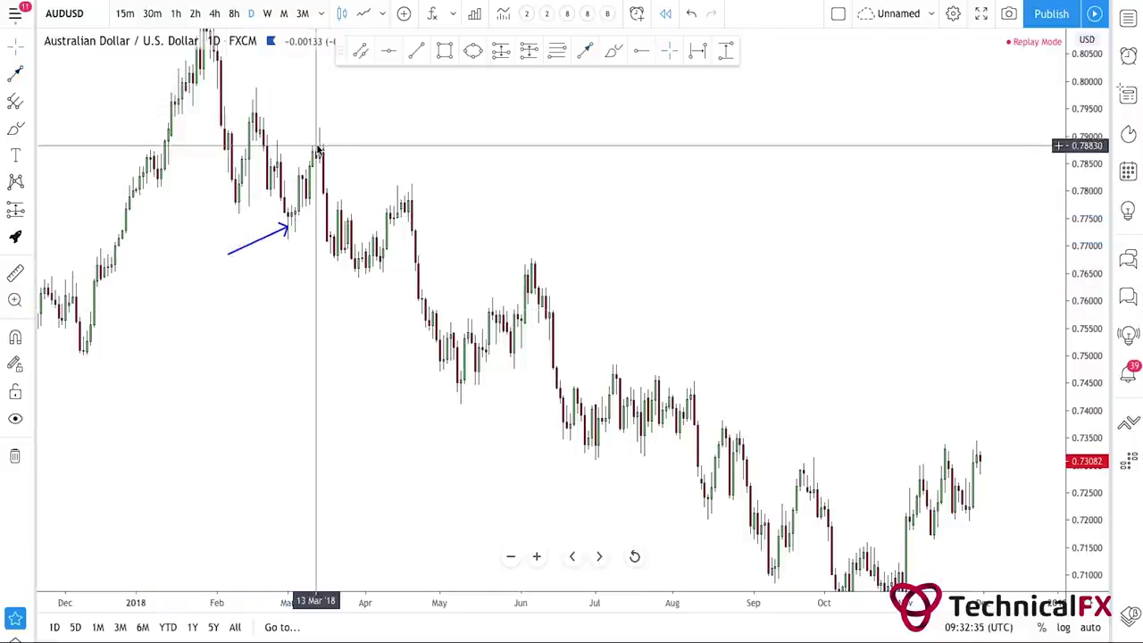
pyautogui.click(337, 107)
pyautogui.click(322, 140)
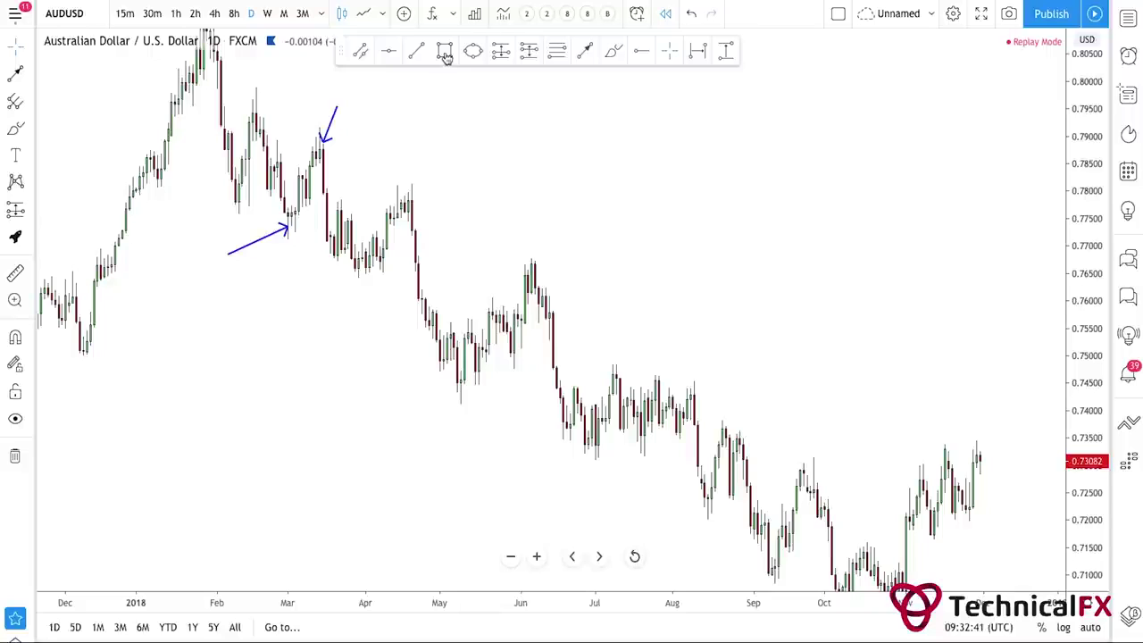
# Step: Draw a rectangle zone over the early March low, about 0.7766 to 0.7746, from 26 Feb to mid-May 2018
pyautogui.click(277, 210)
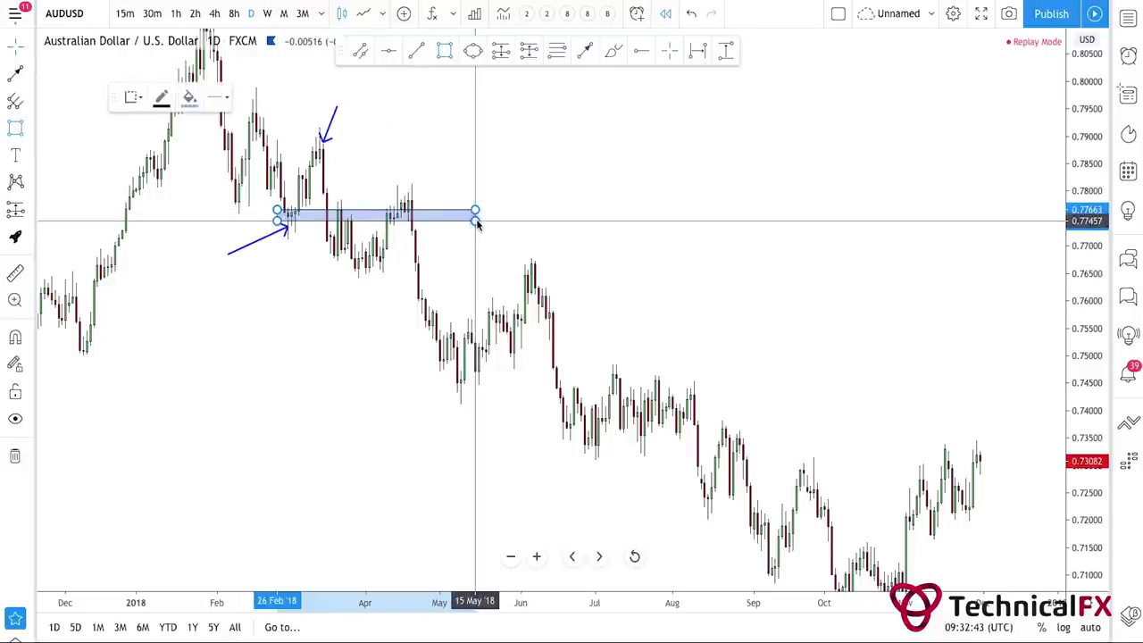
pyautogui.click(475, 218)
pyautogui.moveTo(508, 248); pyautogui.dragTo(548, 247)
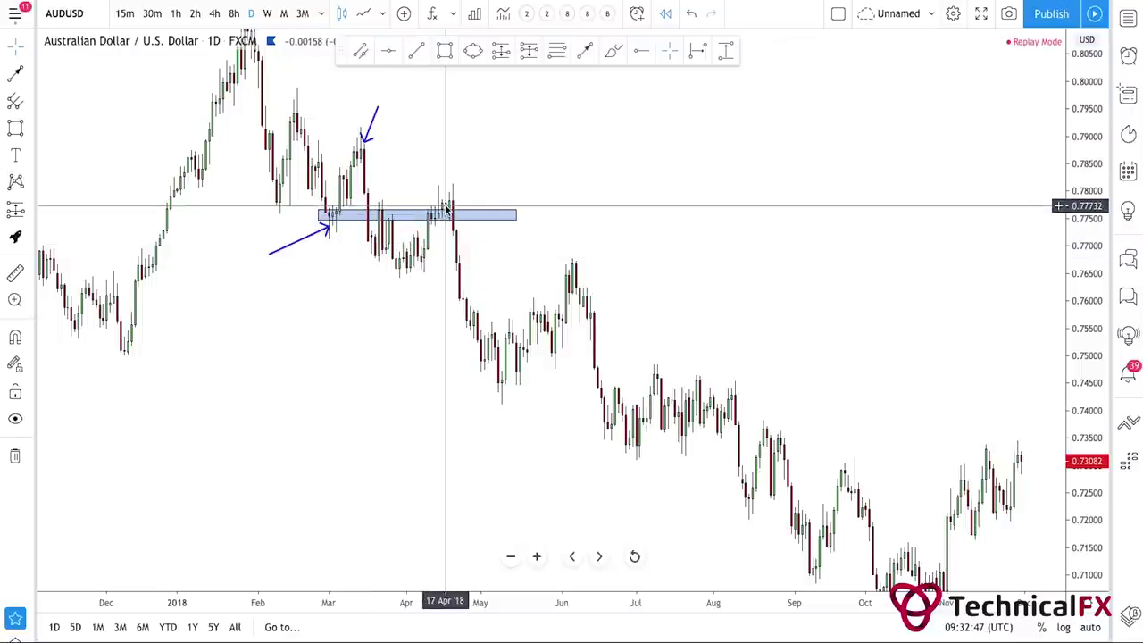
# Step: Draw an arrow pointing down at the mid-April high where price retests the first zone
pyautogui.moveTo(464, 387); pyautogui.dragTo(484, 387)
pyautogui.click(548, 130)
pyautogui.click(482, 187)
# Step: Delete the two arrows marking the early March low and the mid-March high
pyautogui.click(346, 234)
pyautogui.press('Delete')
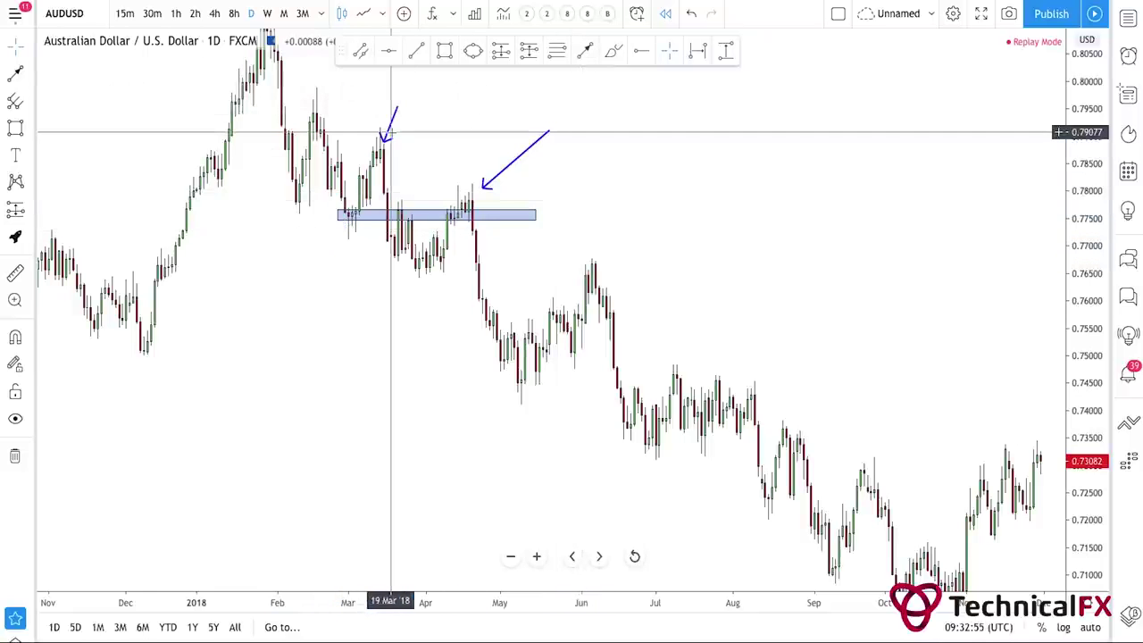
pyautogui.press('Delete')
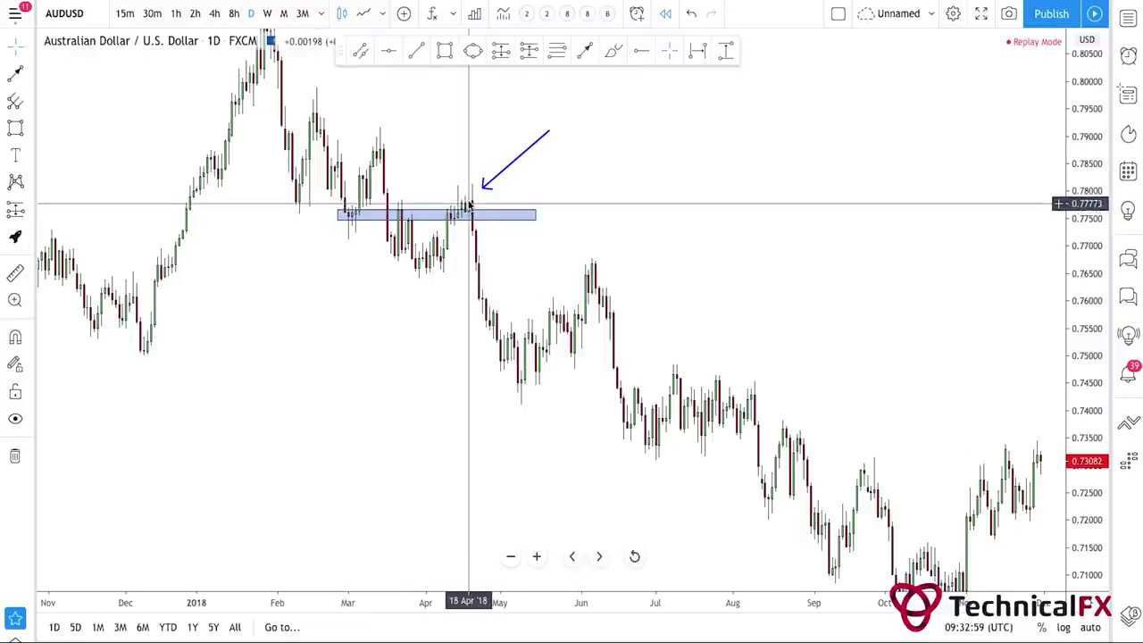
# Step: Draw an arrow pointing up at the late March 2018 low and shift it slightly earlier
pyautogui.moveTo(473, 398); pyautogui.dragTo(446, 395)
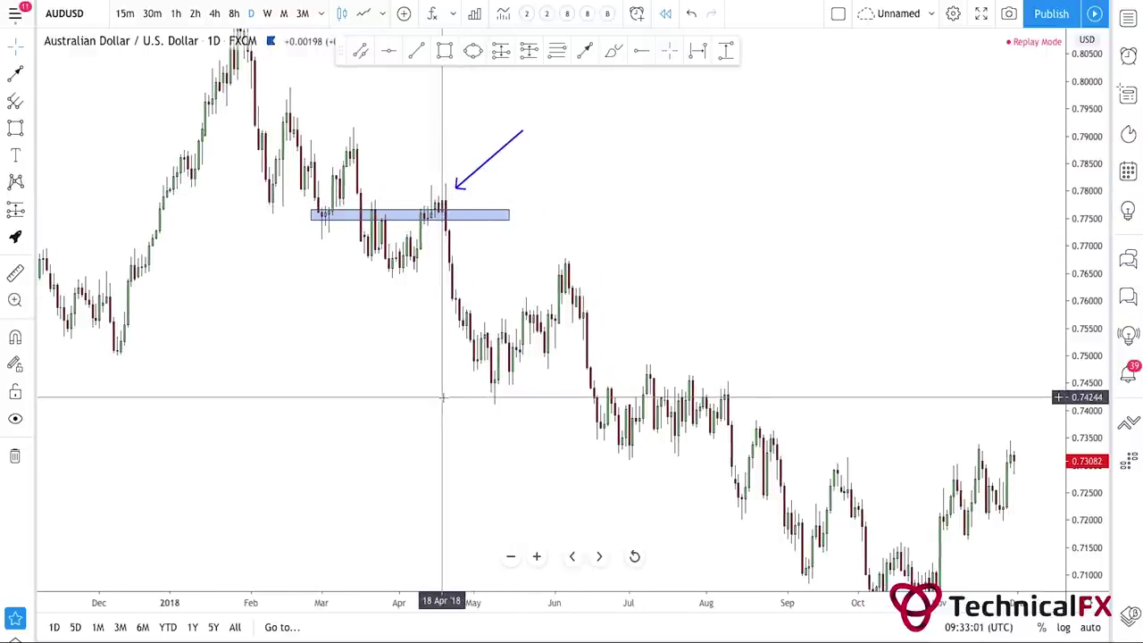
pyautogui.click(361, 318)
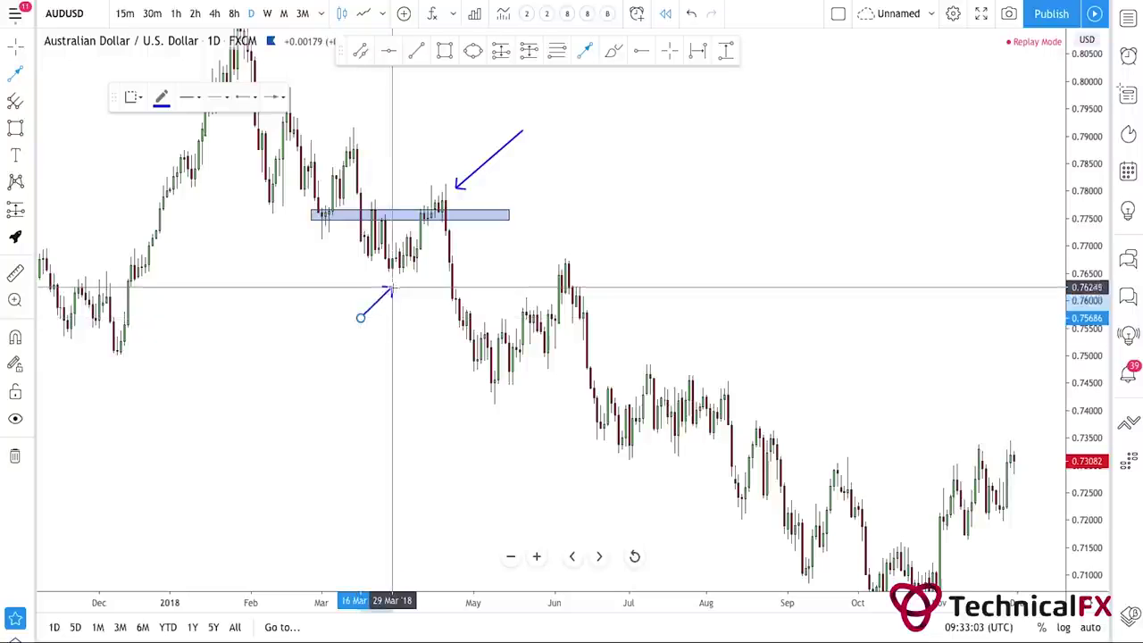
pyautogui.click(389, 284)
pyautogui.moveTo(367, 307); pyautogui.dragTo(356, 311)
# Step: Draw a rectangle zone over the late March low, about 0.7663 to 0.7643, from 23 March to about 20 June 2018
pyautogui.moveTo(587, 258); pyautogui.dragTo(599, 258)
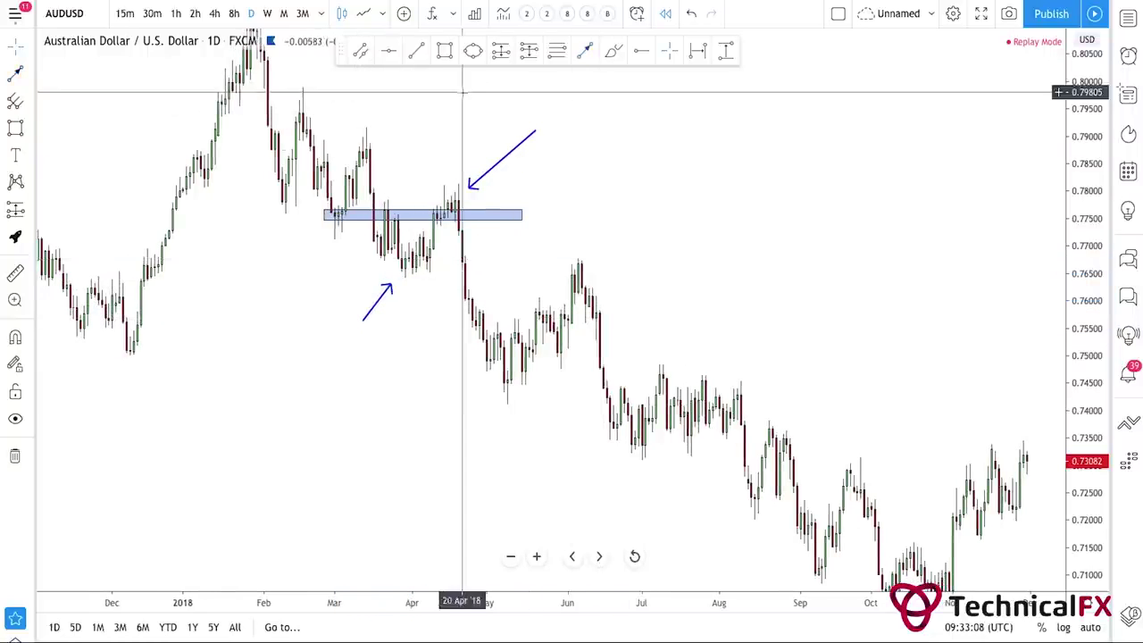
pyautogui.click(391, 266)
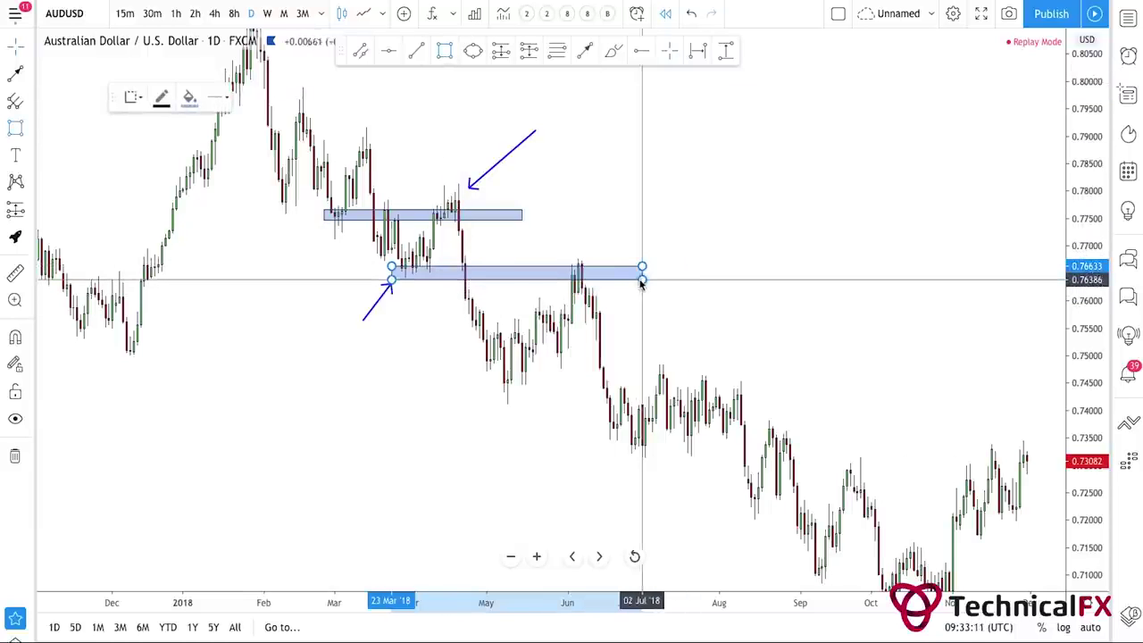
pyautogui.click(636, 287)
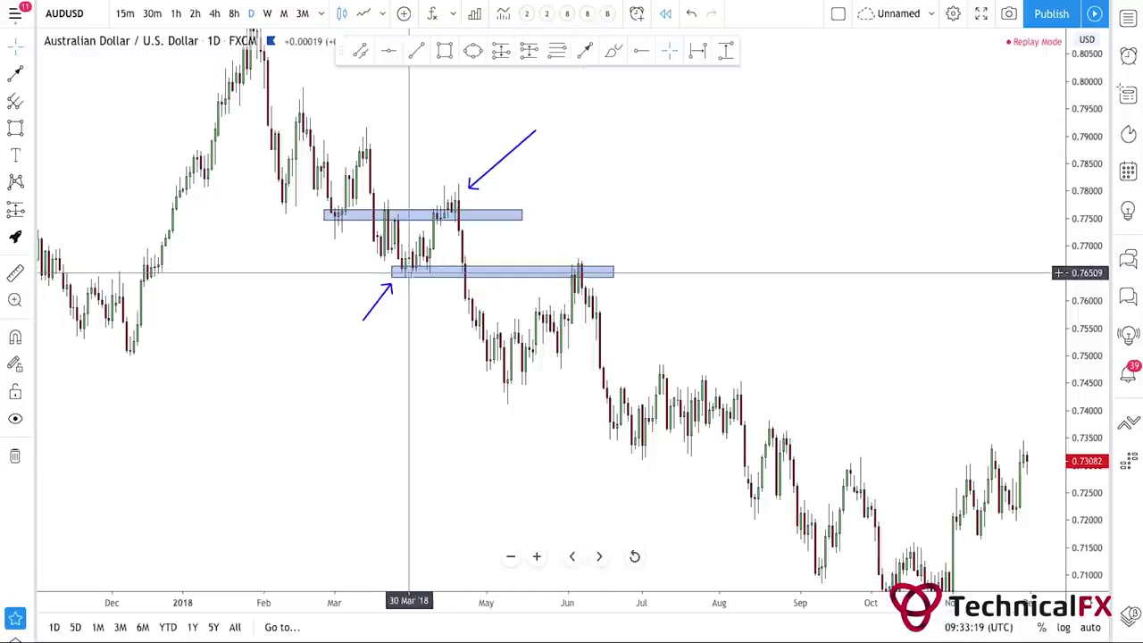
# Step: Draw an arrow pointing at the early June high on the second zone and delete the mid-April arrow
pyautogui.click(582, 54)
pyautogui.moveTo(604, 197); pyautogui.dragTo(584, 259)
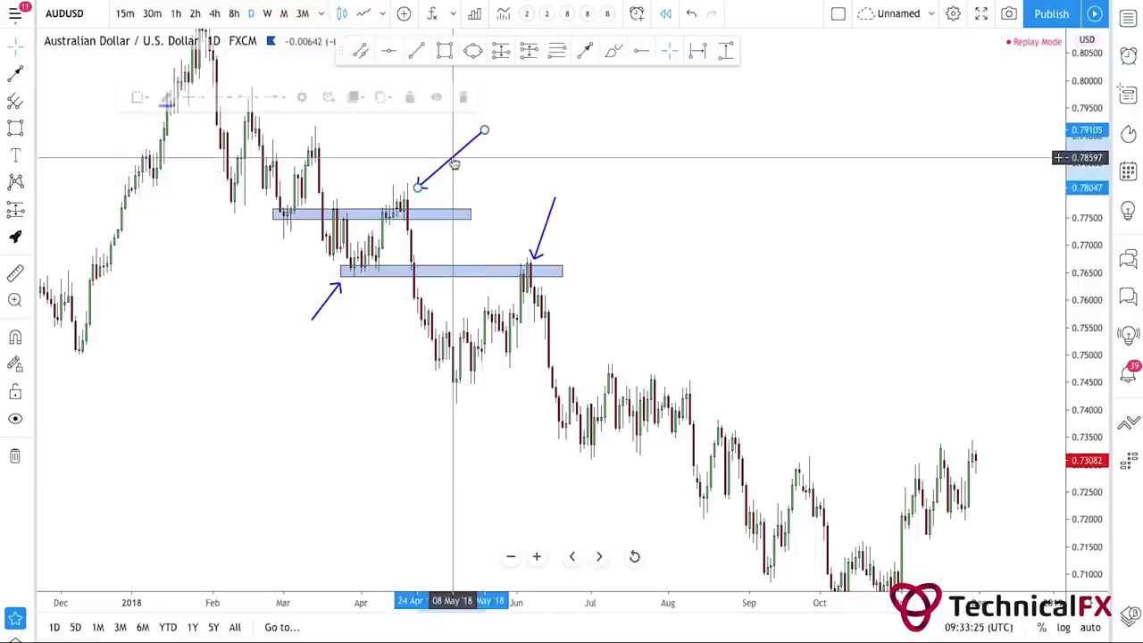
pyautogui.press('Delete')
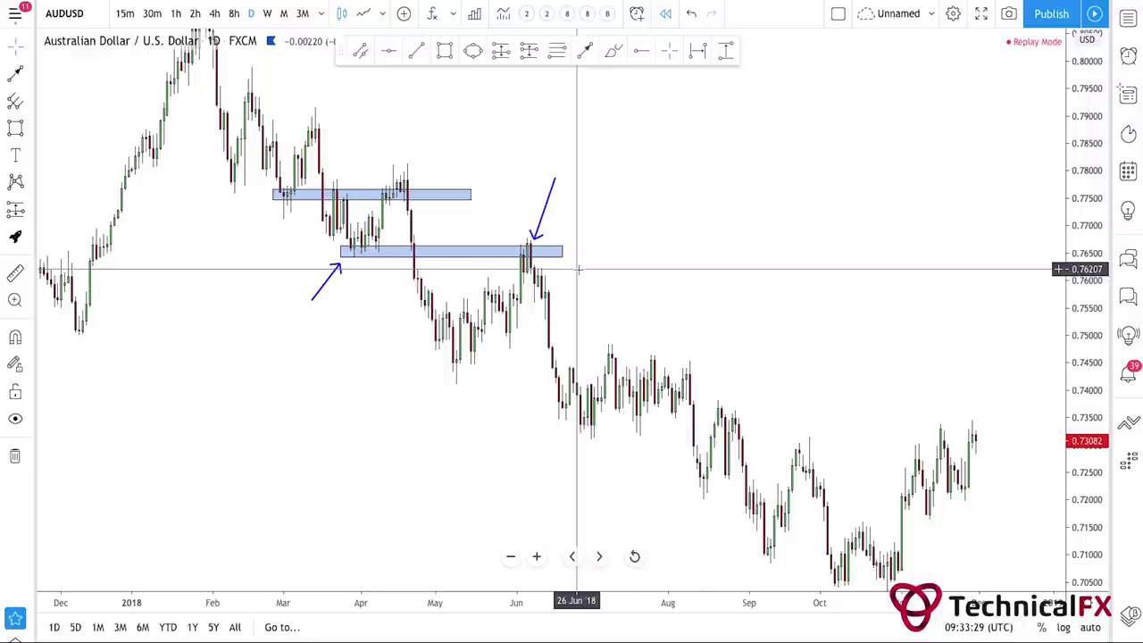
# Step: Draw a rectangle zone over the early May low, about 0.745 to 0.743, from 2 May to mid-August 2018
pyautogui.moveTo(619, 273); pyautogui.dragTo(522, 217)
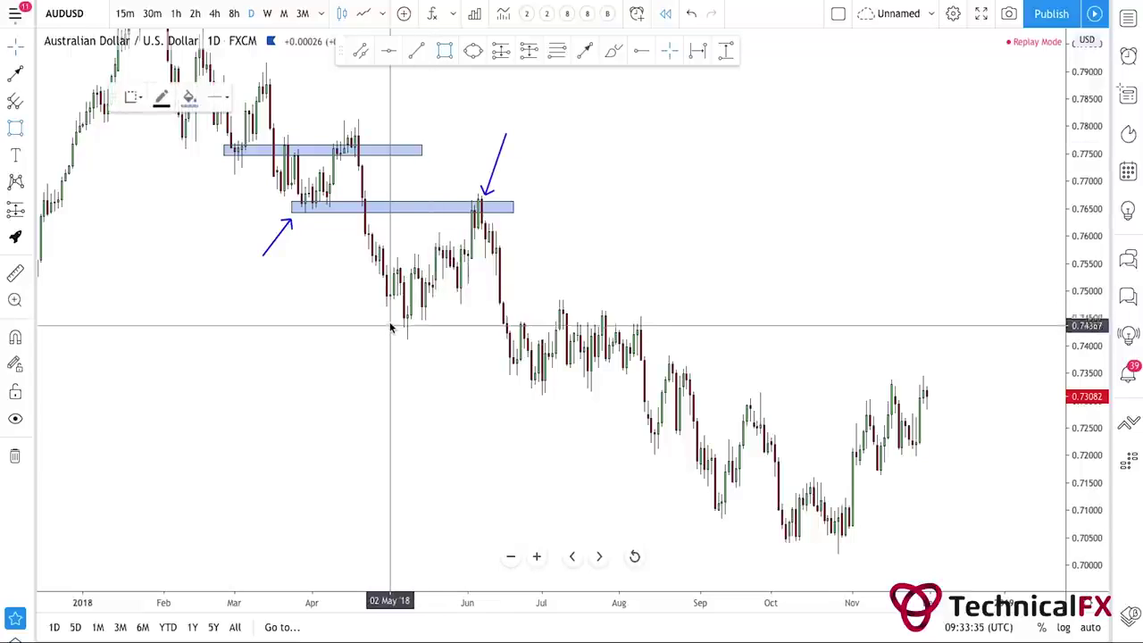
pyautogui.moveTo(390, 318); pyautogui.dragTo(665, 329)
pyautogui.click(544, 443)
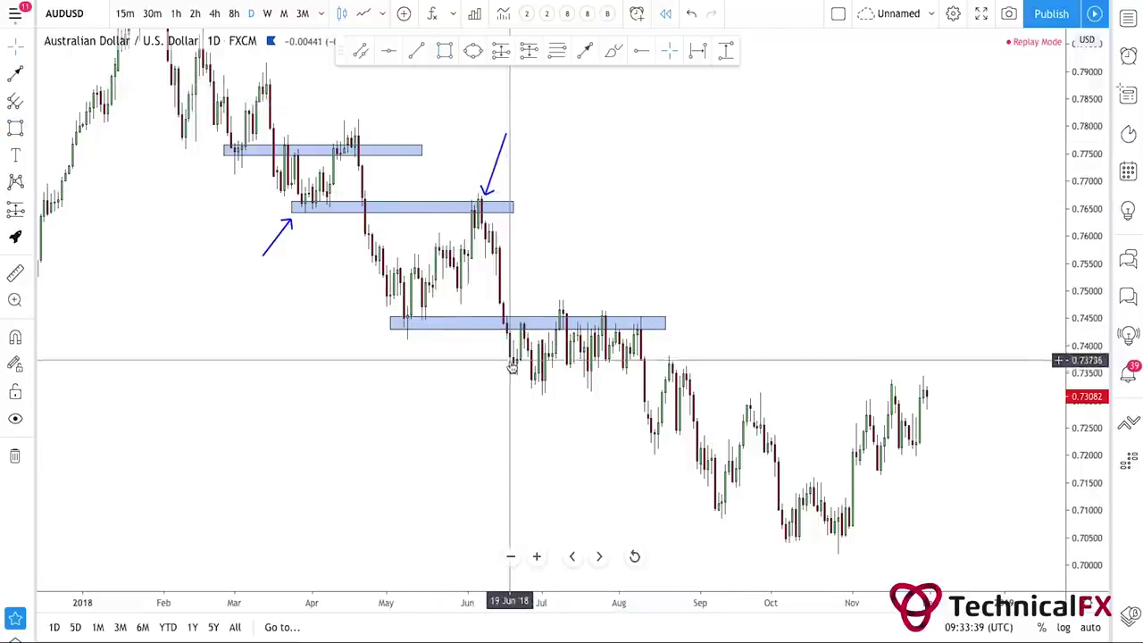
# Step: Move the two remaining arrows to the third zone, pointing at the early May low and the late July retest
pyautogui.moveTo(283, 230); pyautogui.dragTo(386, 326)
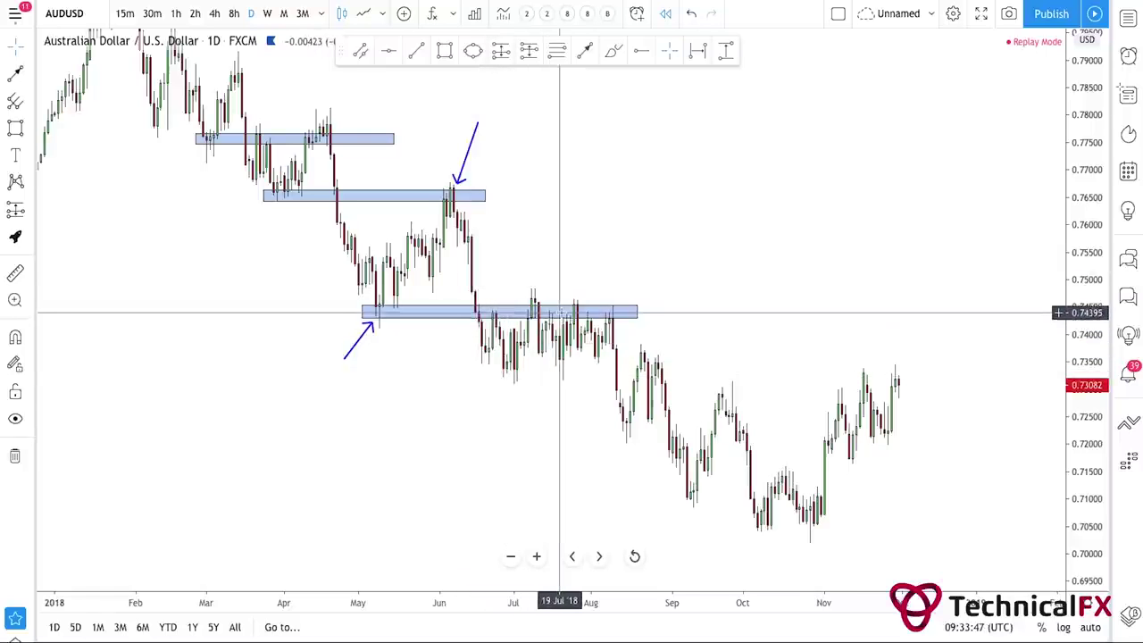
pyautogui.moveTo(563, 276); pyautogui.dragTo(505, 256)
pyautogui.moveTo(412, 133); pyautogui.dragTo(545, 246)
pyautogui.click(600, 272)
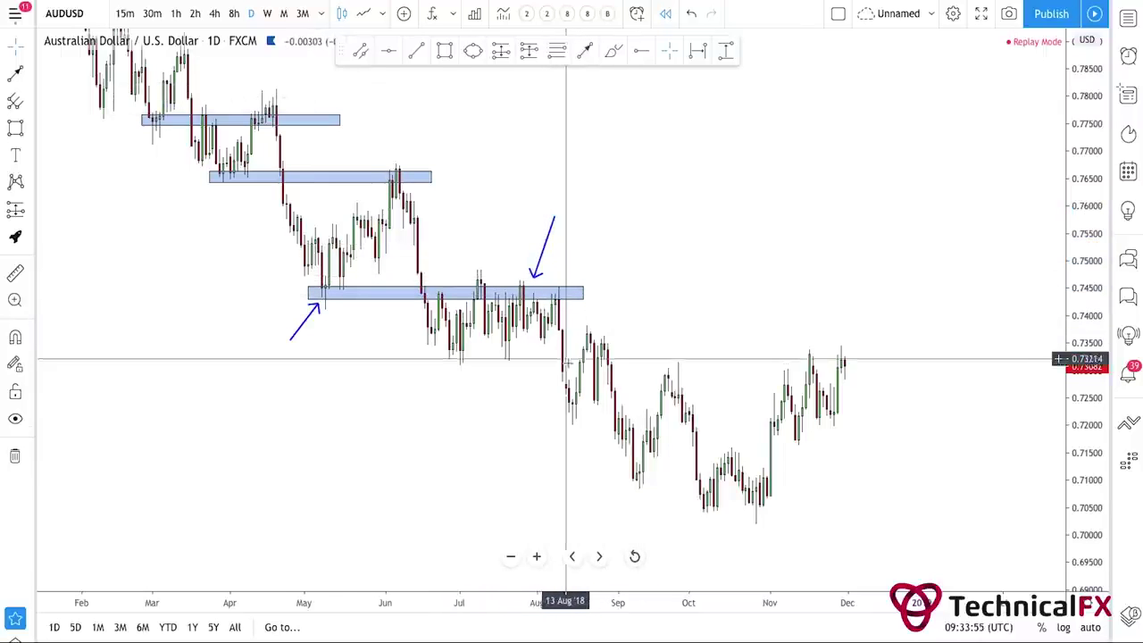
# Step: Draw a rectangle zone at about 0.734 to 0.732 from 20 June to 18 September 2018 and move the May-low arrow to its late June low
pyautogui.moveTo(577, 436); pyautogui.dragTo(536, 416)
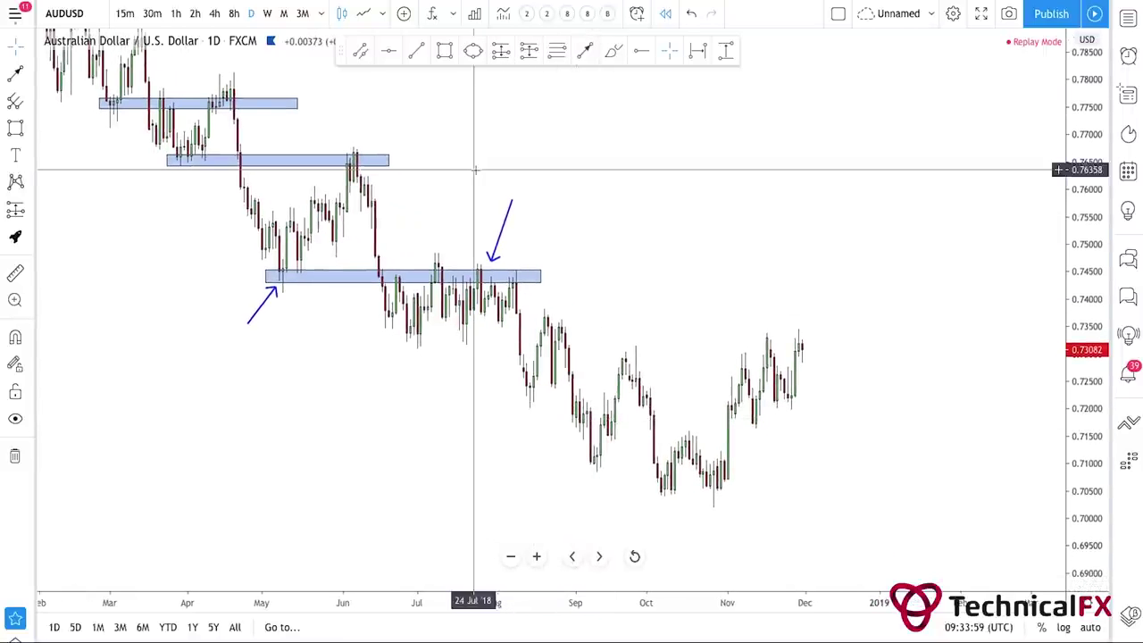
pyautogui.moveTo(390, 333); pyautogui.dragTo(615, 344)
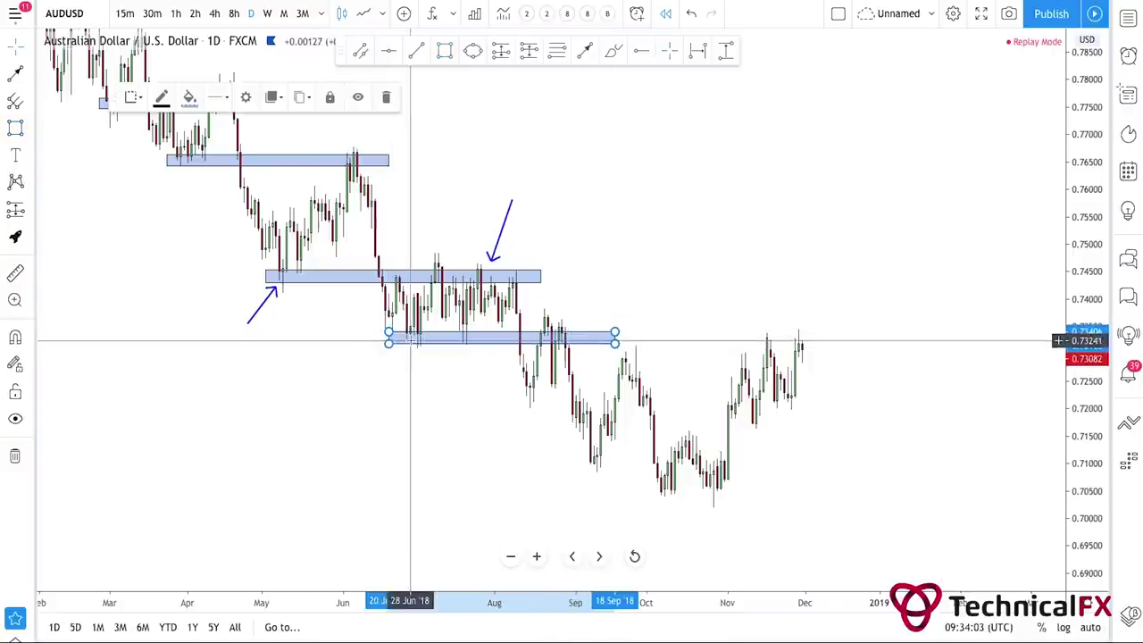
pyautogui.click(267, 304)
pyautogui.moveTo(268, 305); pyautogui.dragTo(404, 365)
pyautogui.click(449, 383)
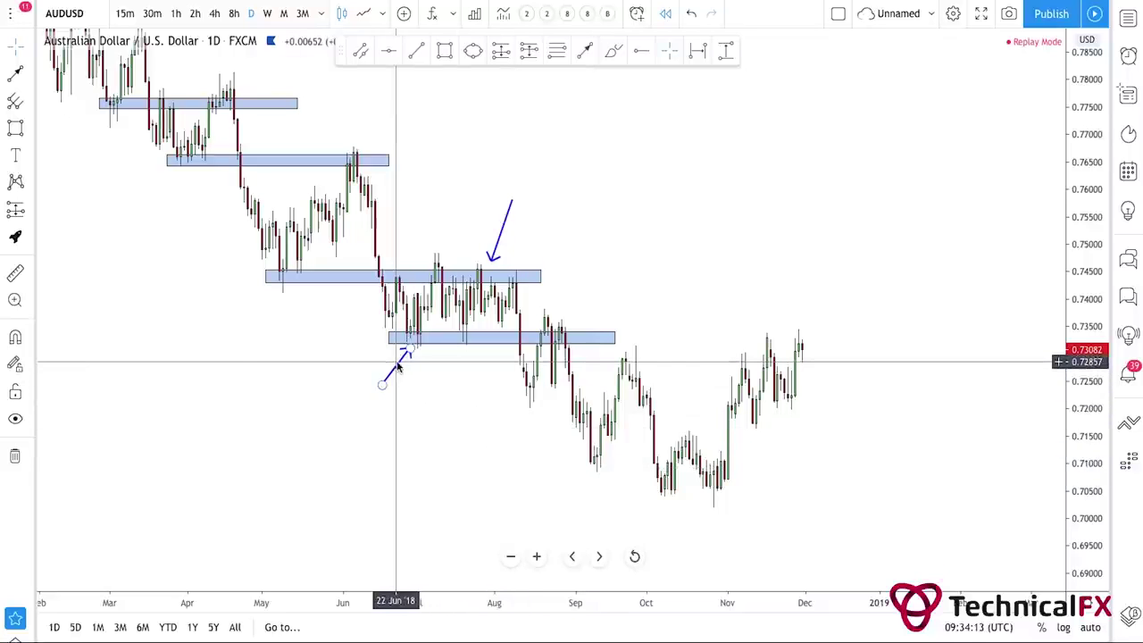
# Step: Delete both remaining arrows, keeping only the rectangle zones on the chart
pyautogui.click(498, 242)
pyautogui.press('Delete')
pyautogui.moveTo(549, 246); pyautogui.dragTo(502, 249)
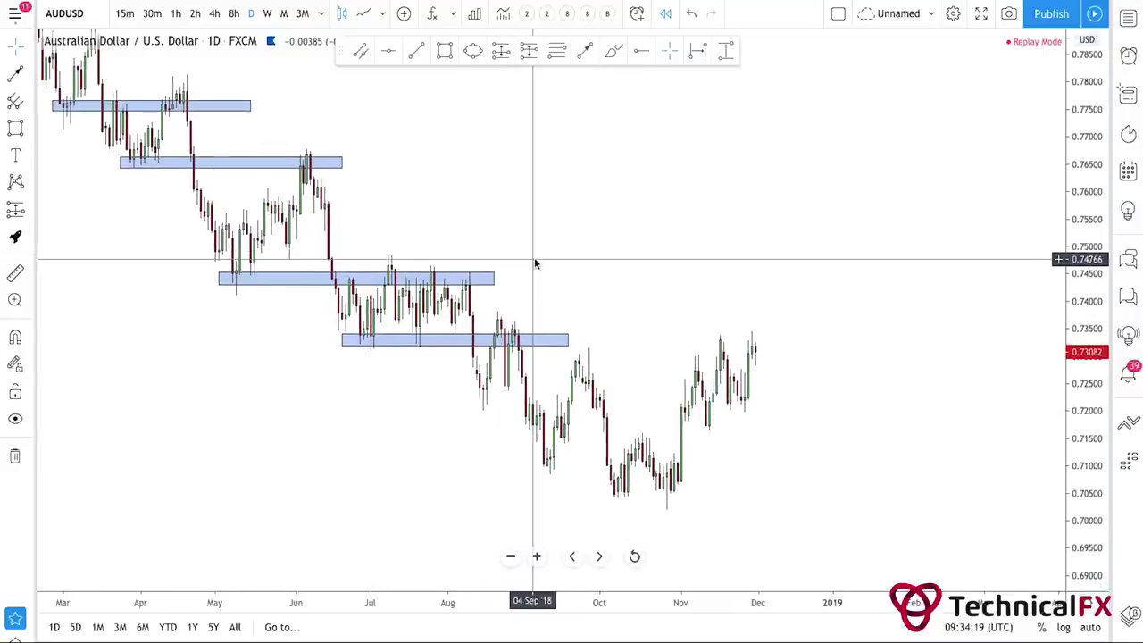
# Step: Review the four zones along the downtrend and enlarge the candles from July to December 2018
pyautogui.moveTo(535, 263); pyautogui.dragTo(604, 289)
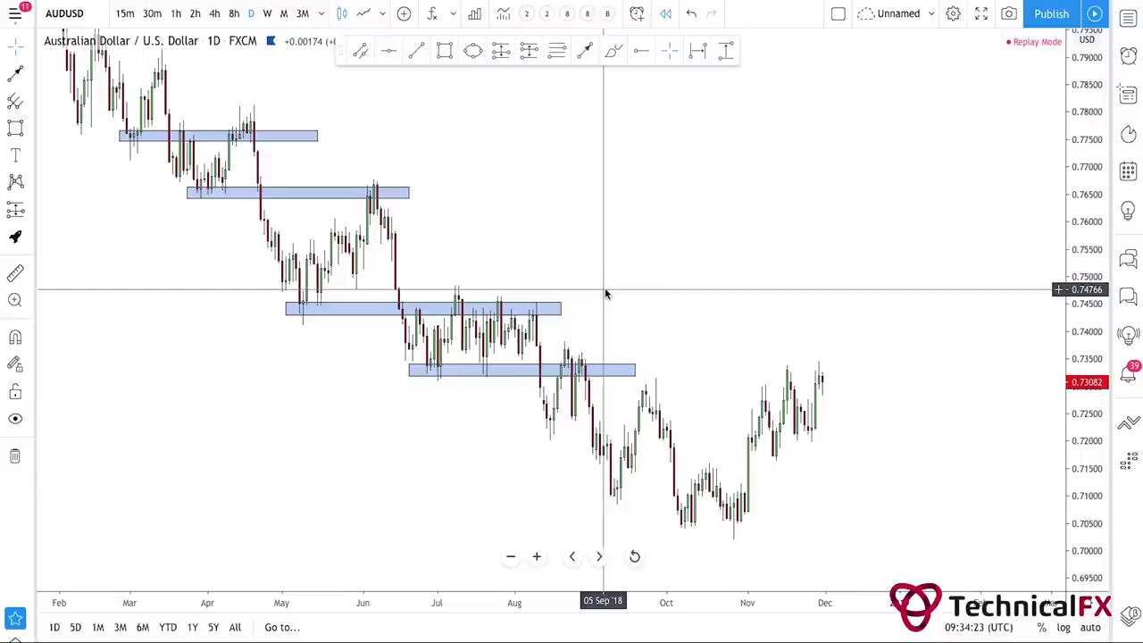
pyautogui.moveTo(605, 294); pyautogui.dragTo(682, 334)
pyautogui.click(331, 179)
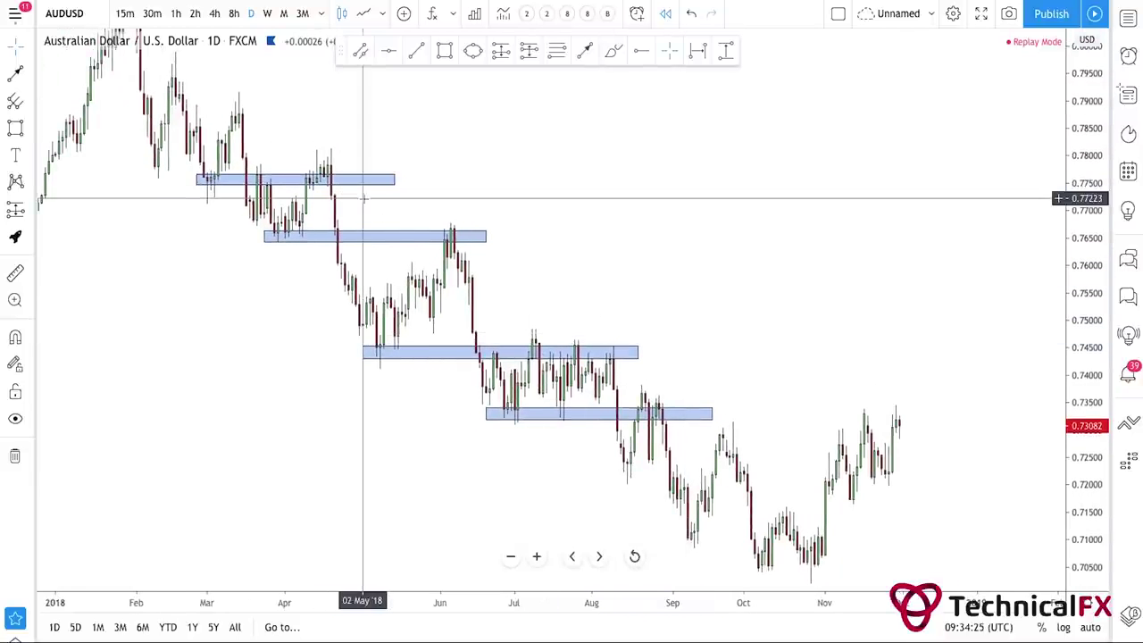
pyautogui.click(312, 236)
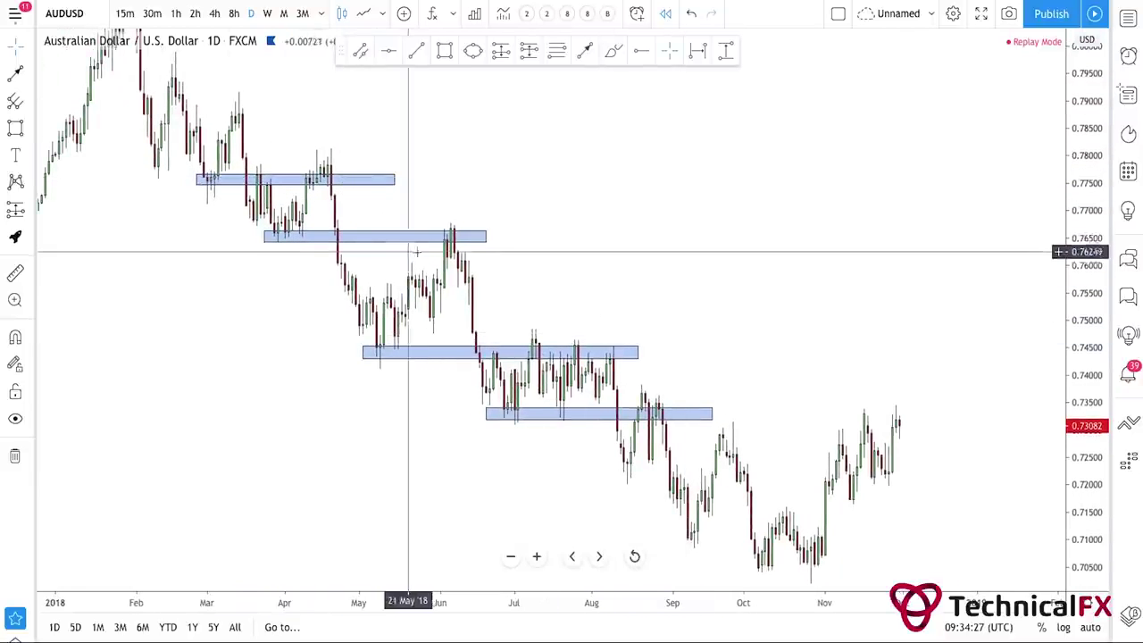
pyautogui.moveTo(553, 323); pyautogui.dragTo(492, 299)
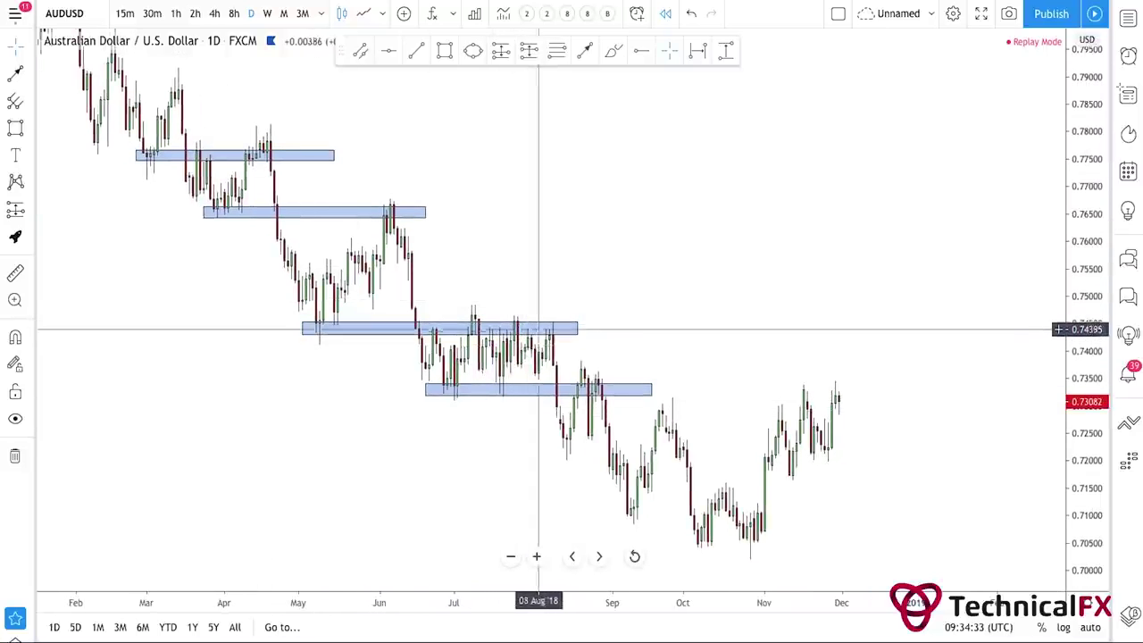
pyautogui.moveTo(544, 469); pyautogui.dragTo(426, 413)
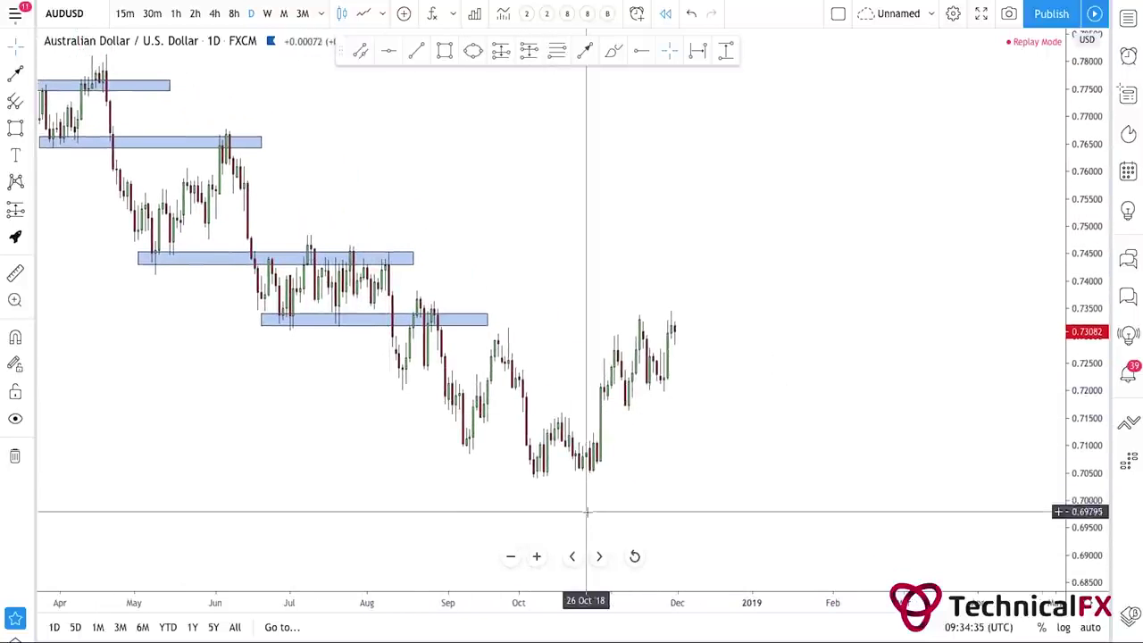
pyautogui.click(540, 558)
pyautogui.moveTo(551, 456); pyautogui.dragTo(809, 455)
pyautogui.moveTo(1081, 501); pyautogui.dragTo(1081, 431)
pyautogui.moveTo(868, 413); pyautogui.dragTo(857, 360)
pyautogui.moveTo(768, 303); pyautogui.dragTo(759, 298)
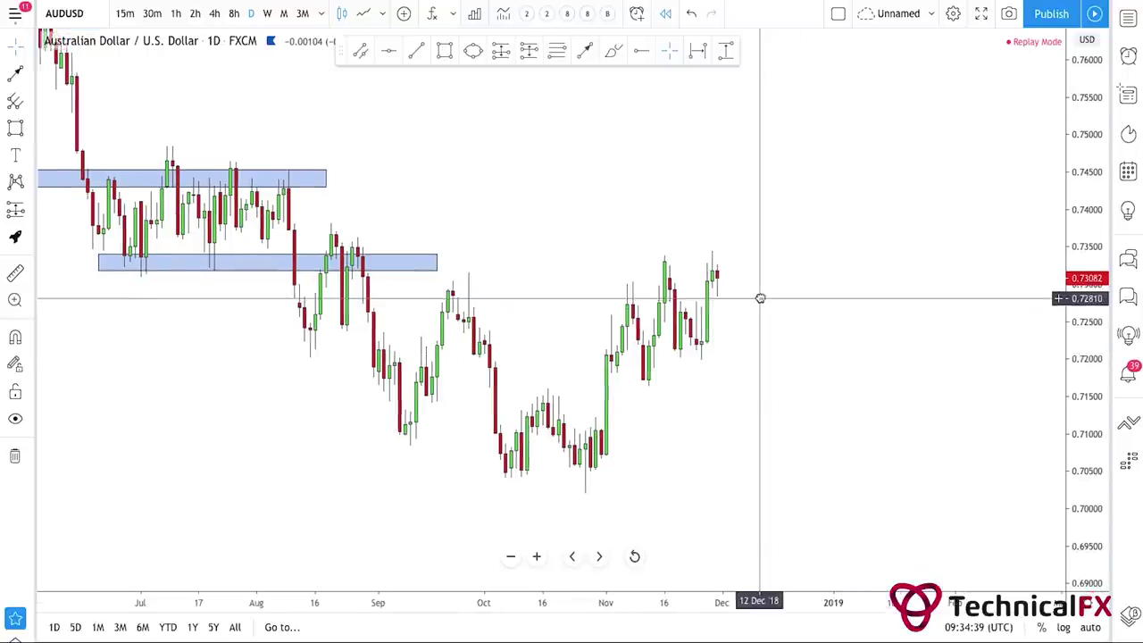
# Step: Draw a rectangle zone under the October 2018 lows at about 0.7056 to 0.7034, from 28 September to 12 November
pyautogui.click(444, 51)
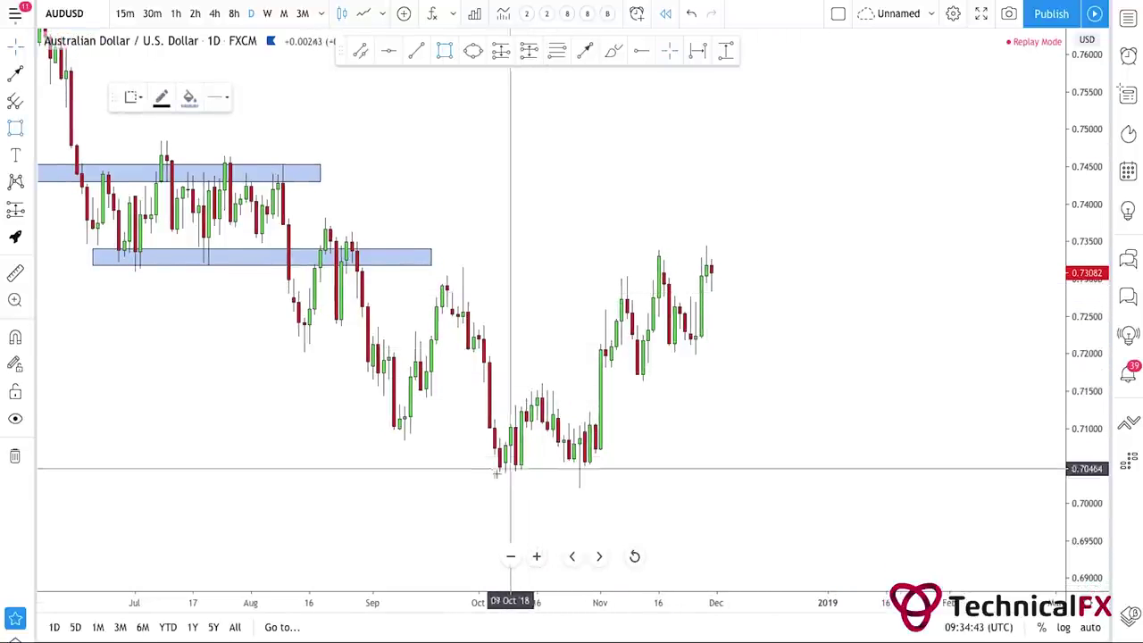
pyautogui.moveTo(473, 461); pyautogui.dragTo(622, 477)
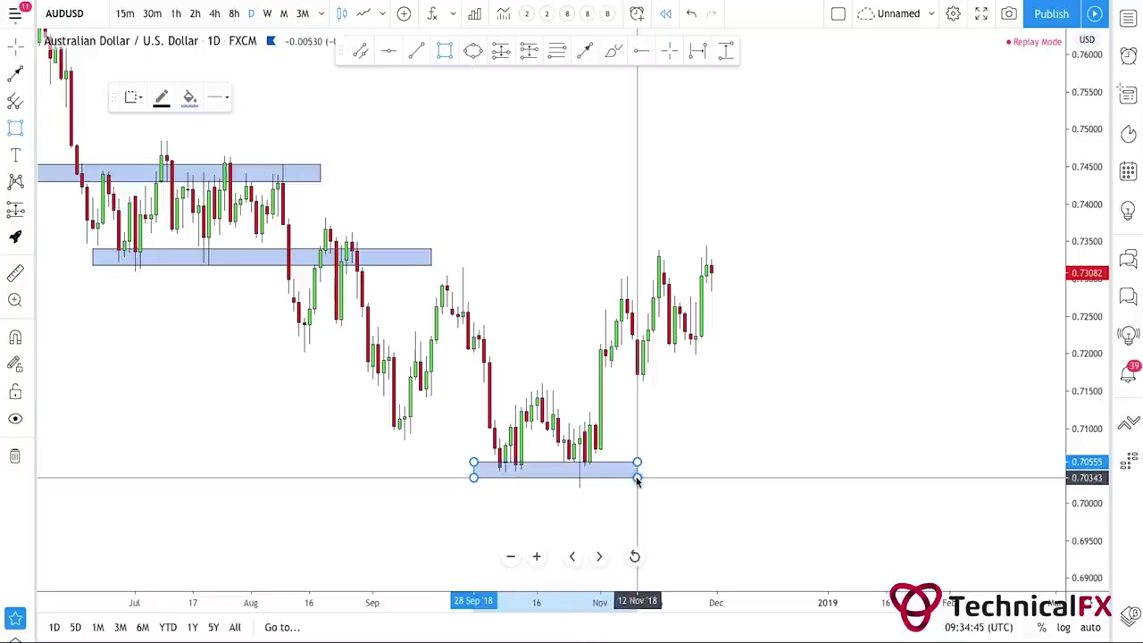
pyautogui.click(675, 494)
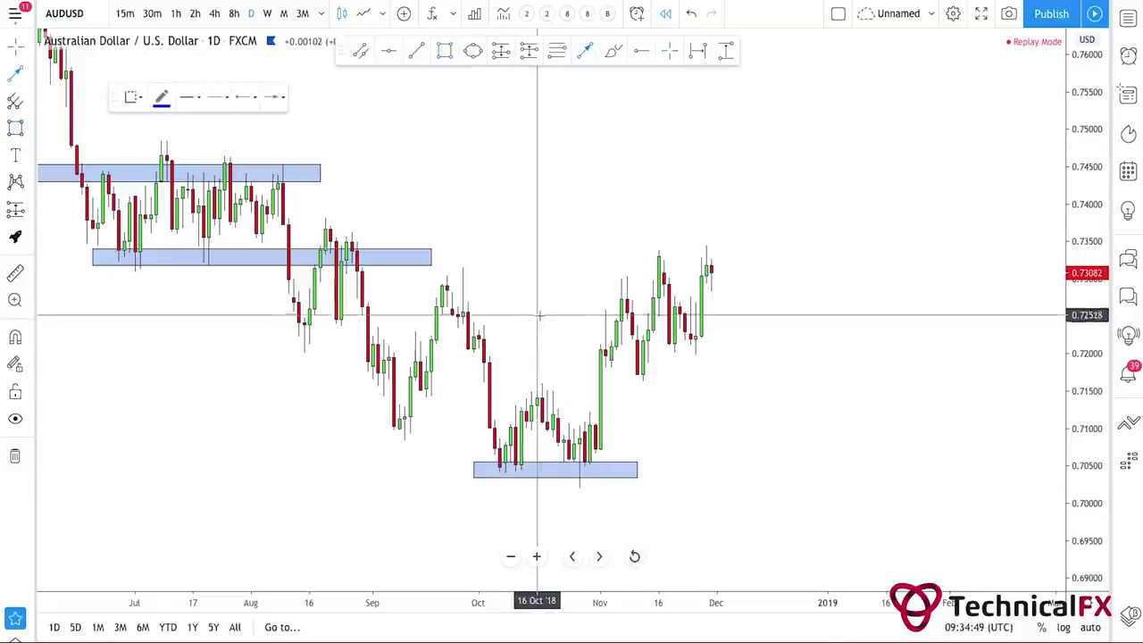
# Step: Point an arrow at the mid-October high and draw a rectangle zone there at about 0.717 to 0.715, extending to mid-December 2018
pyautogui.click(542, 373)
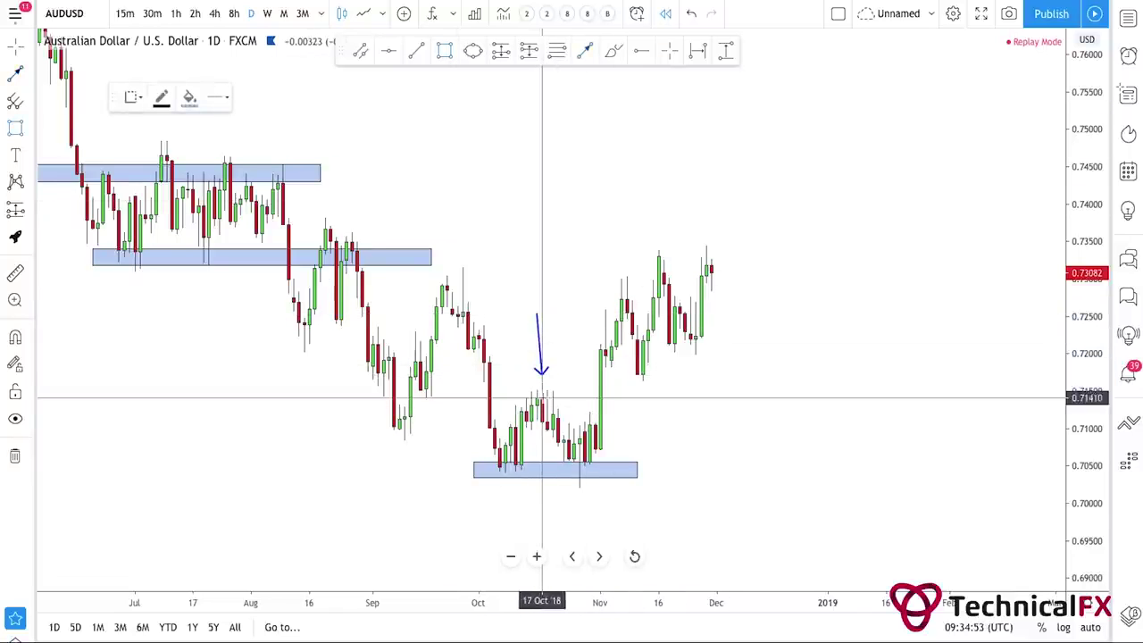
pyautogui.moveTo(526, 375); pyautogui.dragTo(775, 390)
pyautogui.moveTo(780, 434); pyautogui.dragTo(747, 439)
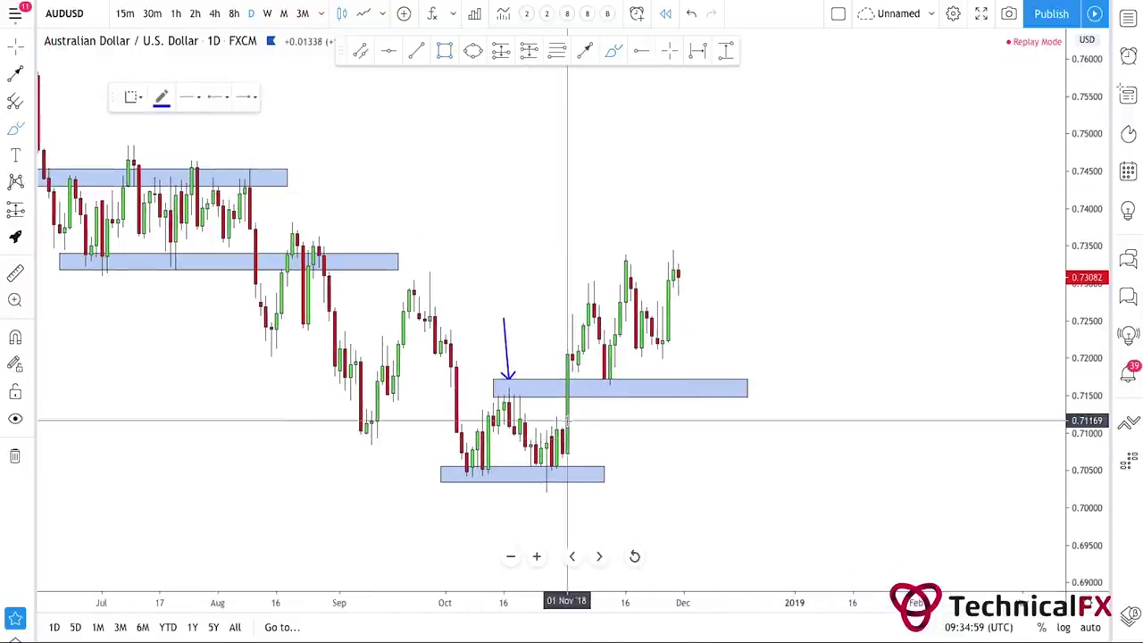
# Step: Sketch the November breakout and pullback, circle the mid-October high, and point an arrow at the mid-November retest
pyautogui.moveTo(556, 471); pyautogui.dragTo(592, 307)
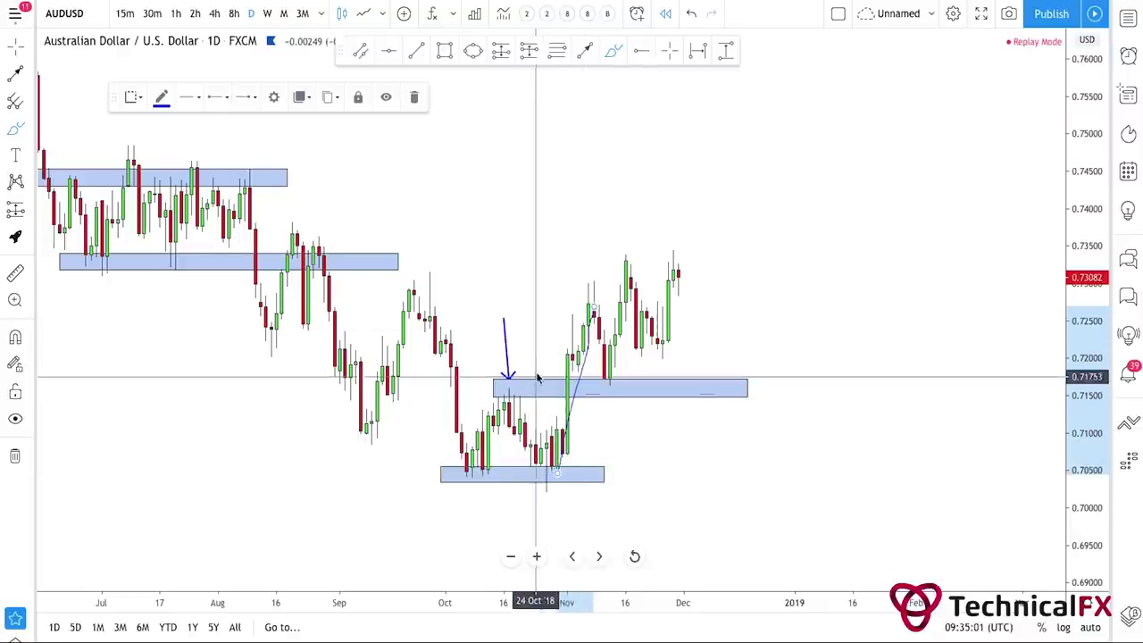
pyautogui.moveTo(503, 375)
pyautogui.mouseDown()
pyautogui.moveTo(499, 400)
pyautogui.moveTo(500, 375)
pyautogui.moveTo(520, 366)
pyautogui.mouseUp()
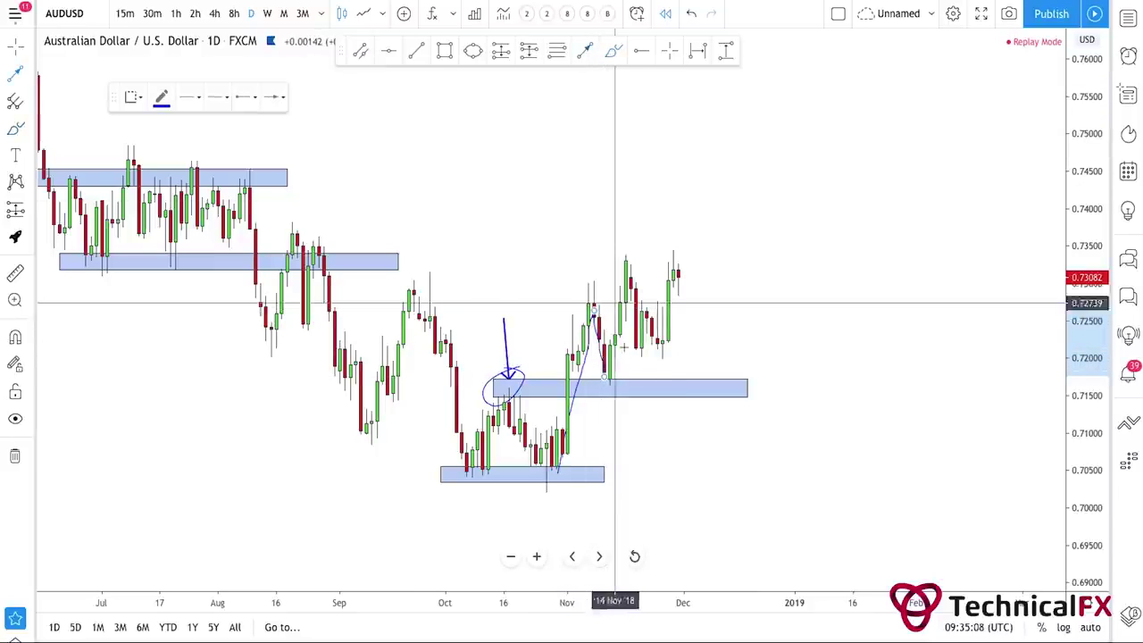
pyautogui.moveTo(630, 438)
pyautogui.mouseDown()
pyautogui.moveTo(616, 396)
pyautogui.moveTo(623, 406)
pyautogui.mouseUp()
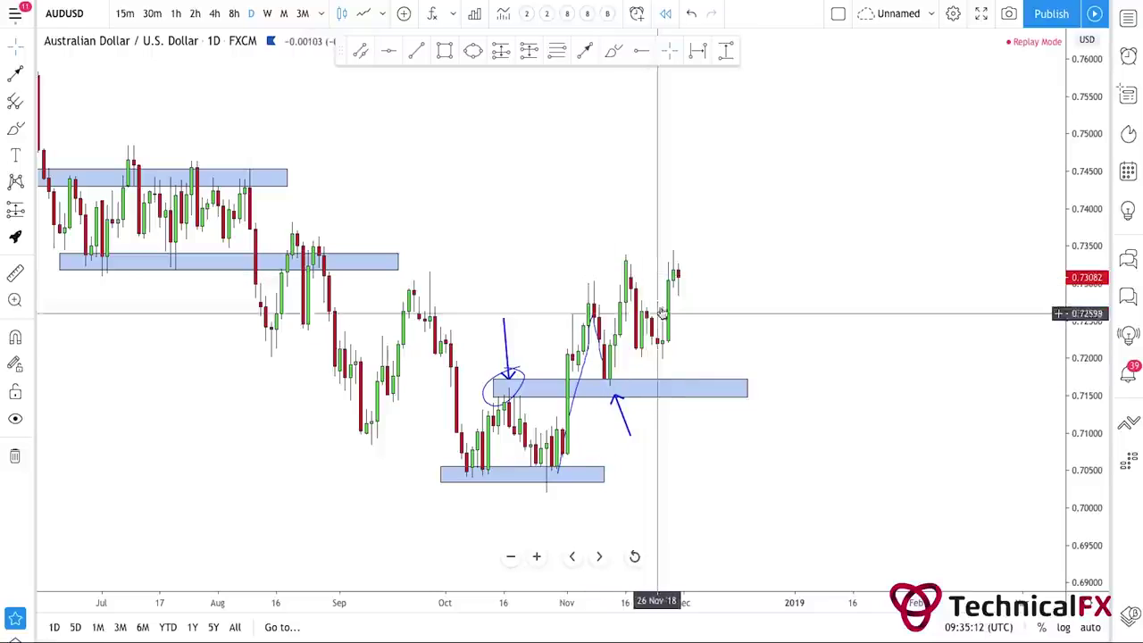
# Step: Extend the zone at about 0.734 to 0.732 forward to mid-December 2018, across the November highs
pyautogui.moveTo(635, 250); pyautogui.dragTo(673, 235)
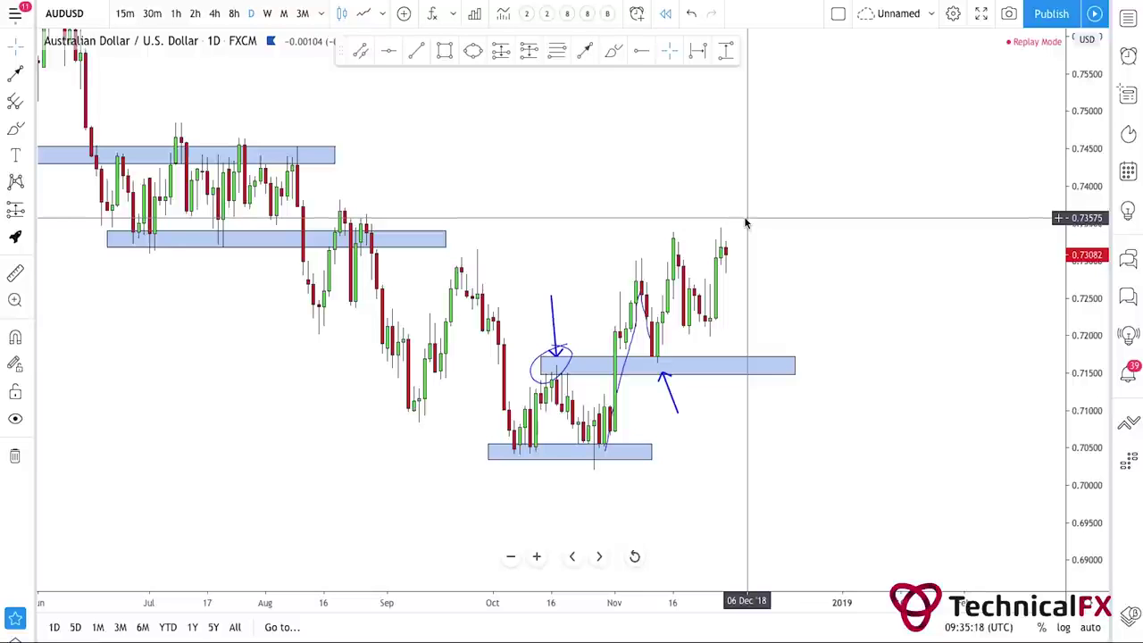
pyautogui.moveTo(447, 240); pyautogui.dragTo(782, 231)
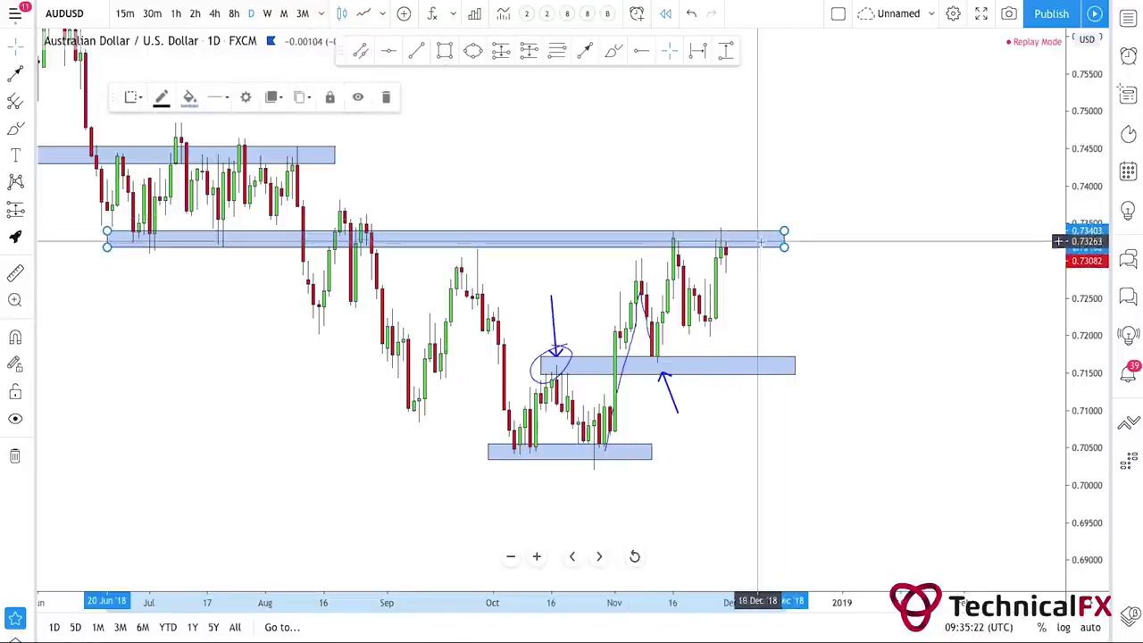
pyautogui.moveTo(768, 314); pyautogui.dragTo(806, 313)
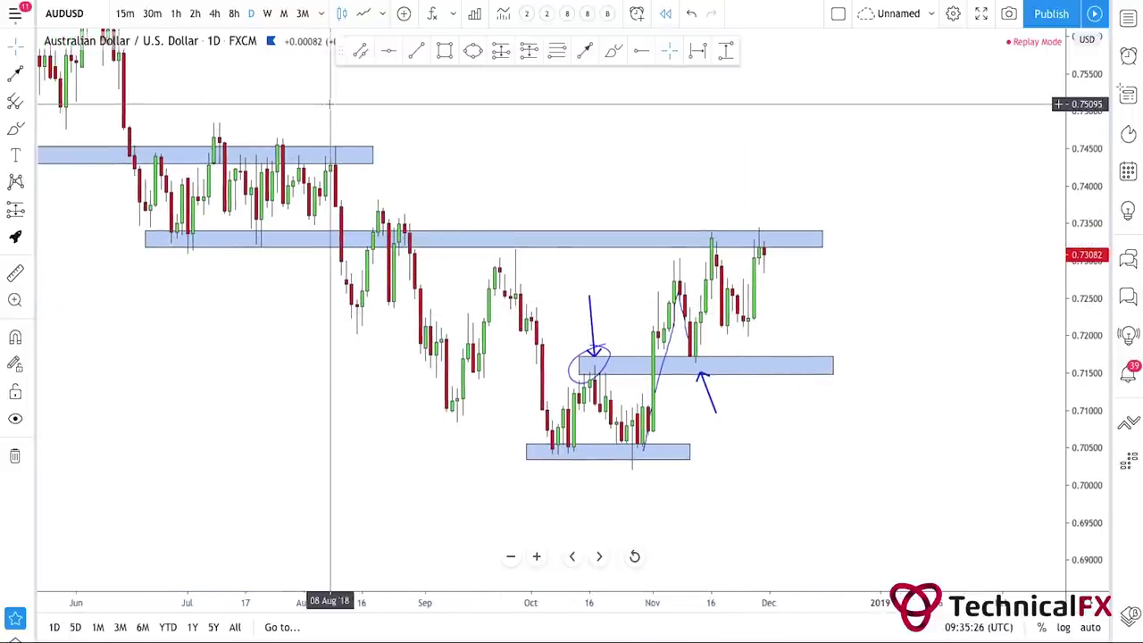
# Step: Switch to the GBPUSD 1-hour chart and enlarge the candles from 18 December 2017 to the start of 2018
pyautogui.click(578, 2)
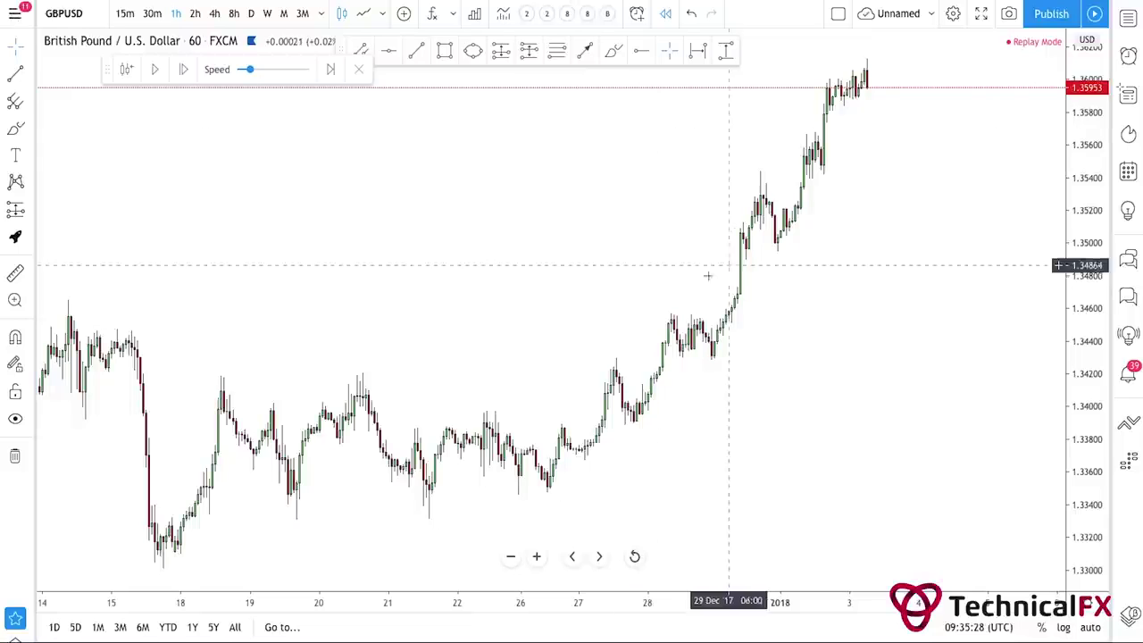
pyautogui.hscroll(3, 687, 277)
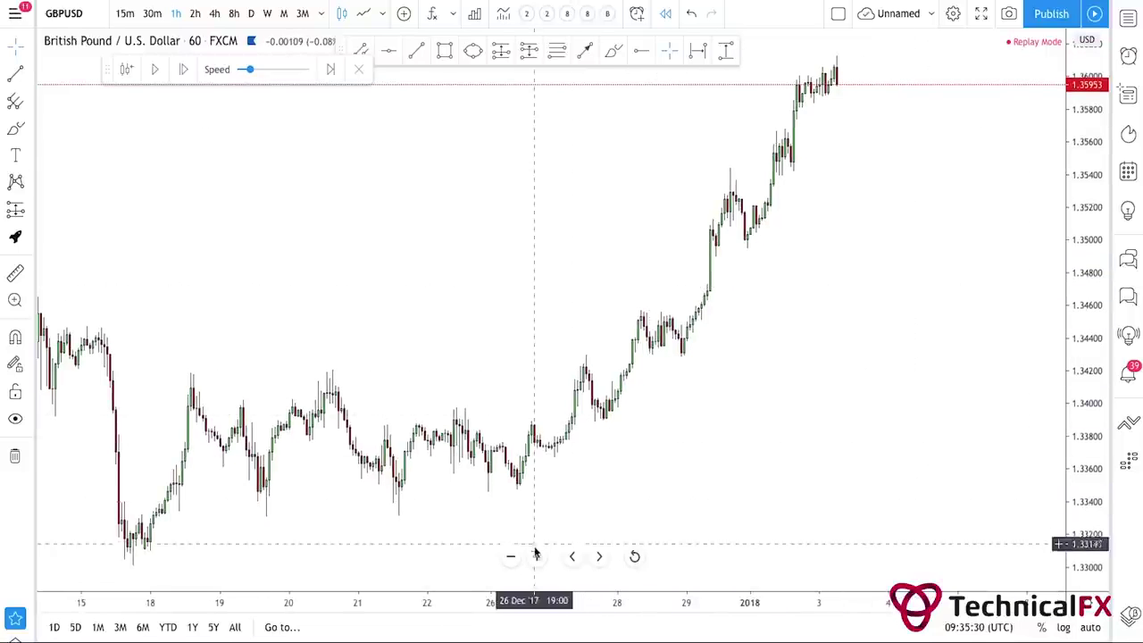
pyautogui.scroll(2, 534, 542)
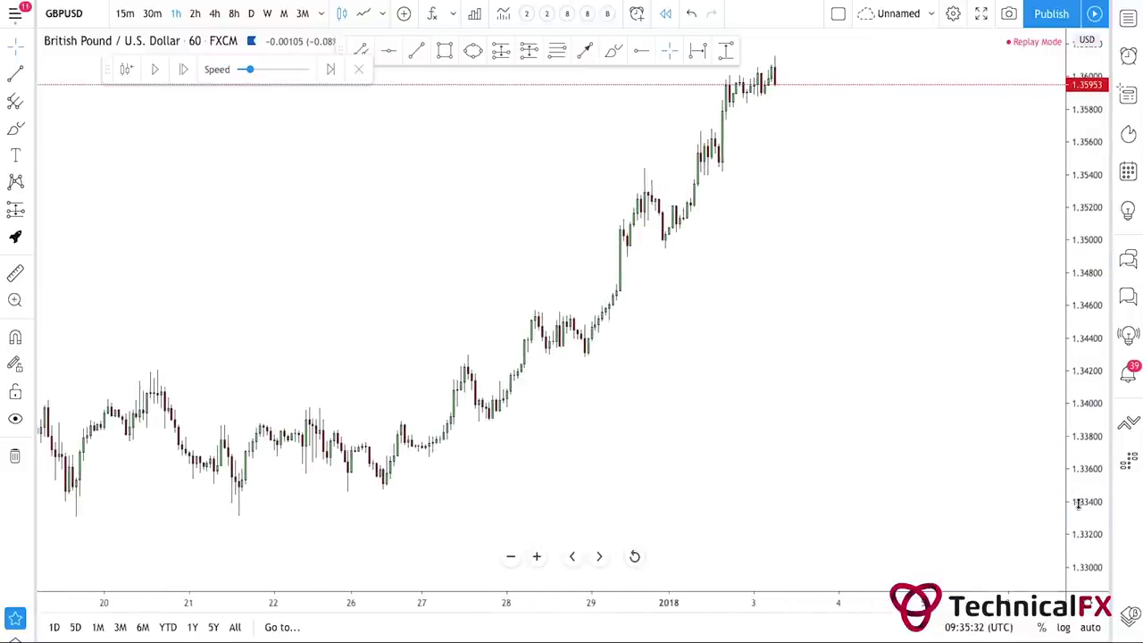
pyautogui.moveTo(1078, 503); pyautogui.dragTo(1078, 466)
pyautogui.moveTo(827, 374); pyautogui.dragTo(873, 341)
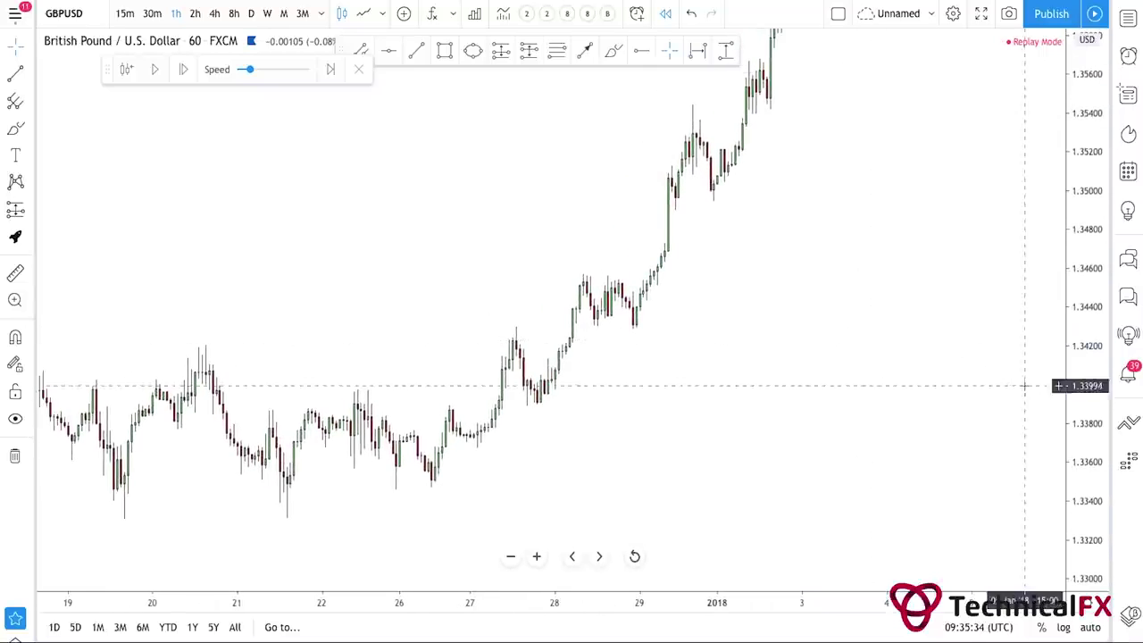
pyautogui.moveTo(837, 425); pyautogui.dragTo(927, 424)
pyautogui.moveTo(680, 431); pyautogui.dragTo(734, 408)
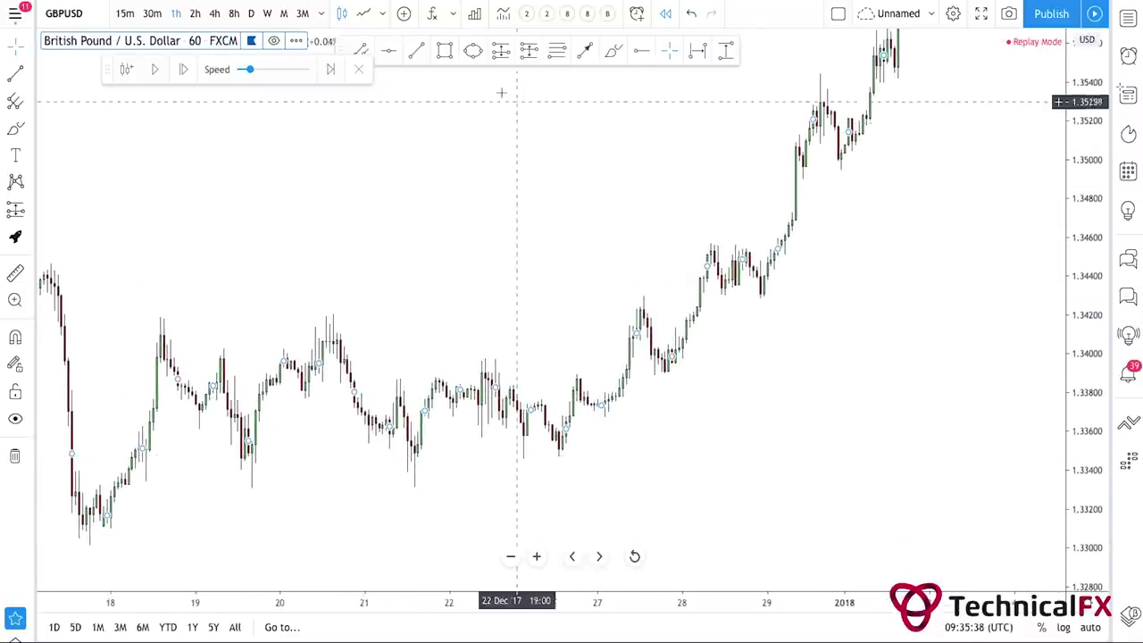
pyautogui.click(446, 51)
pyautogui.moveTo(114, 348)
pyautogui.mouseDown()
pyautogui.moveTo(671, 458)
pyautogui.moveTo(773, 437)
pyautogui.mouseUp()
pyautogui.press('Delete')
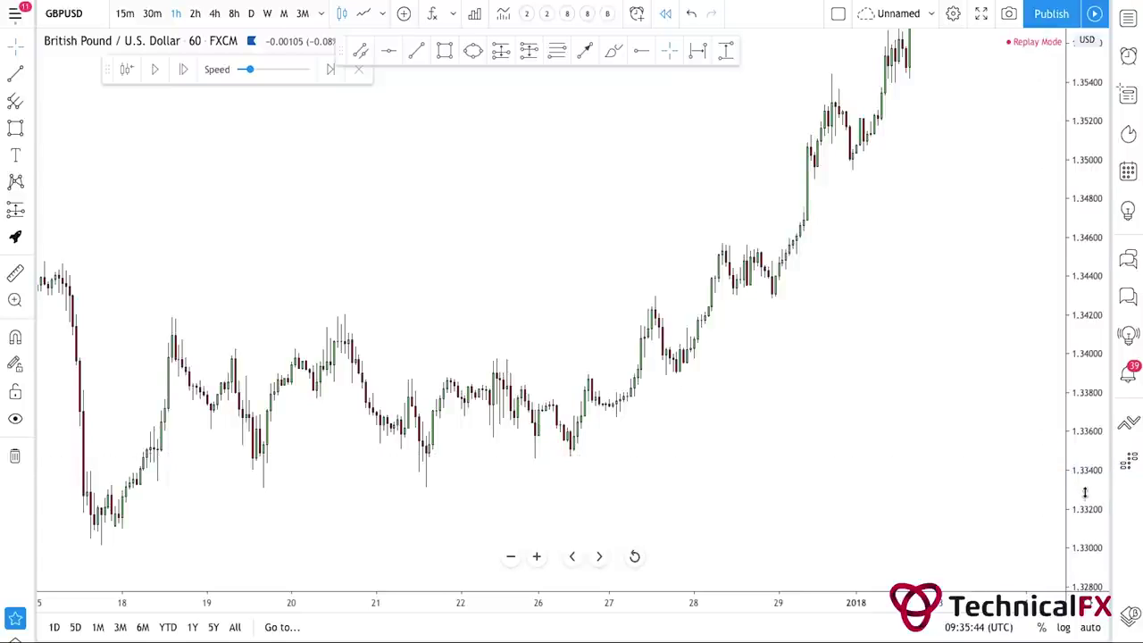
# Step: Try an arrow along the 27 December rise from about 1.3369 to 1.3426, and delete it
pyautogui.click(584, 51)
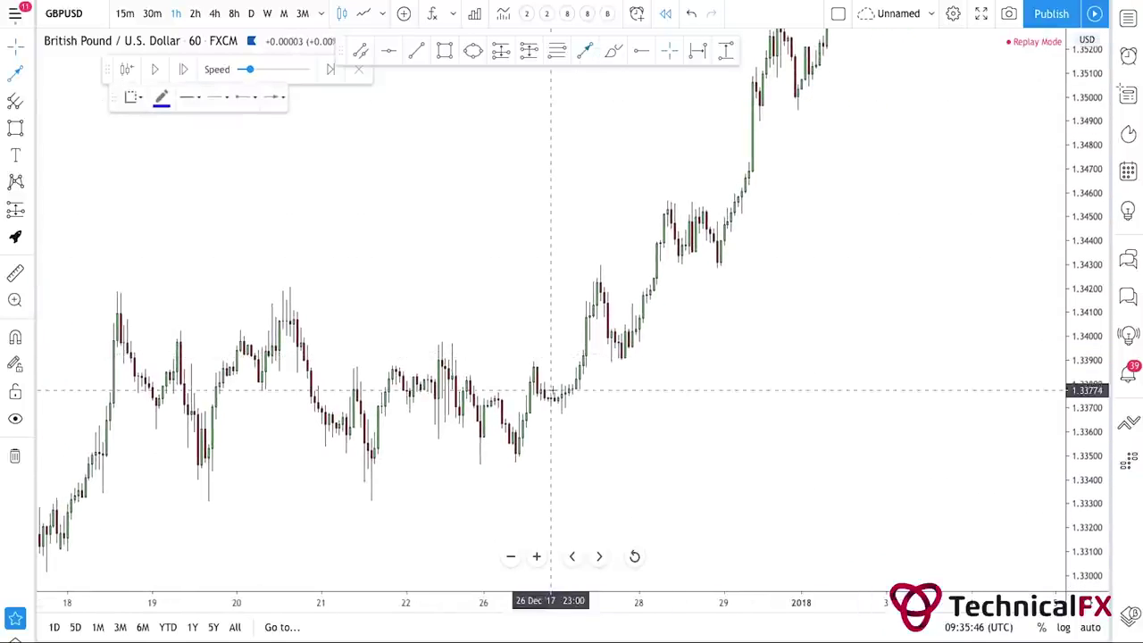
pyautogui.moveTo(556, 410); pyautogui.dragTo(596, 274)
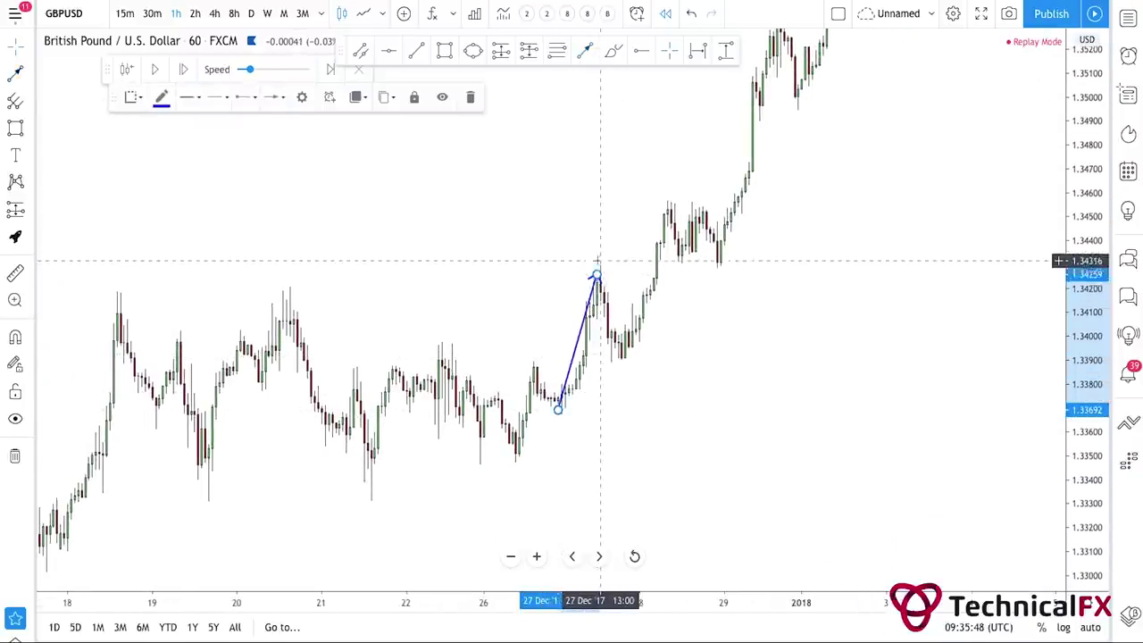
pyautogui.click(589, 288)
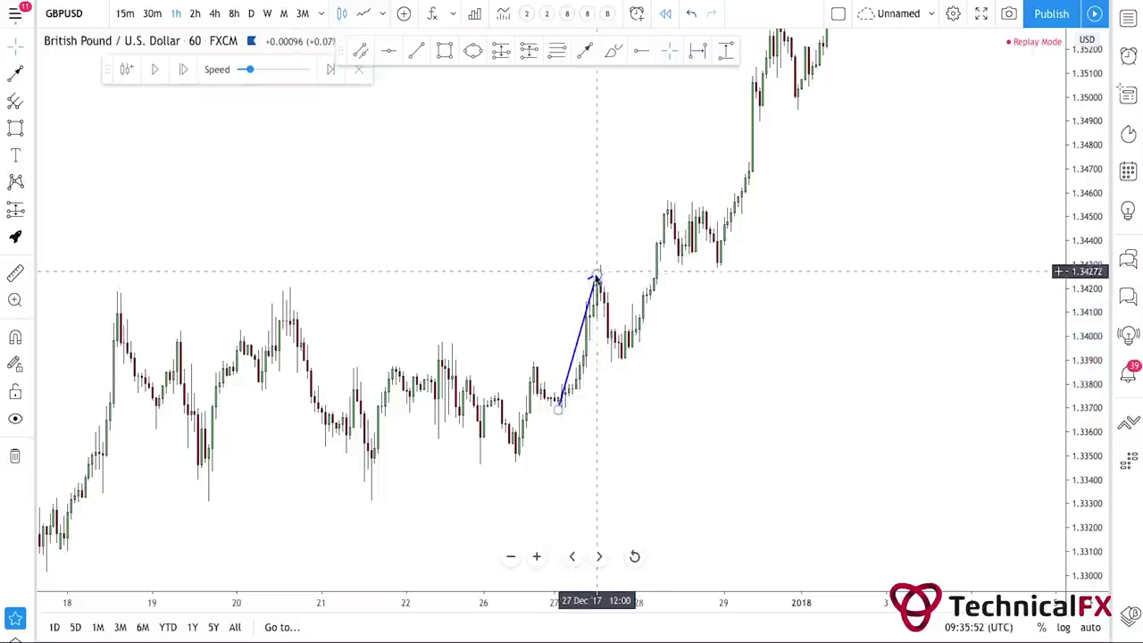
pyautogui.click(597, 278)
pyautogui.press('Delete')
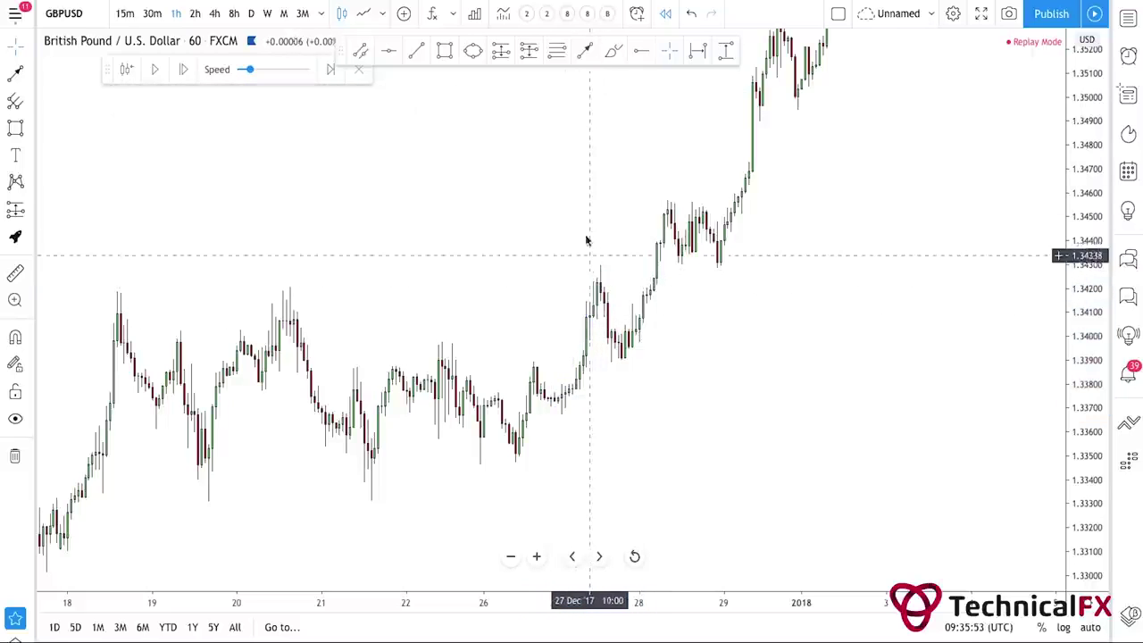
# Step: Draw a rectangle zone around the consolidation at about 1.3390 to 1.3347, from 21 to 29 December 2017
pyautogui.click(451, 54)
pyautogui.moveTo(332, 361); pyautogui.dragTo(738, 464)
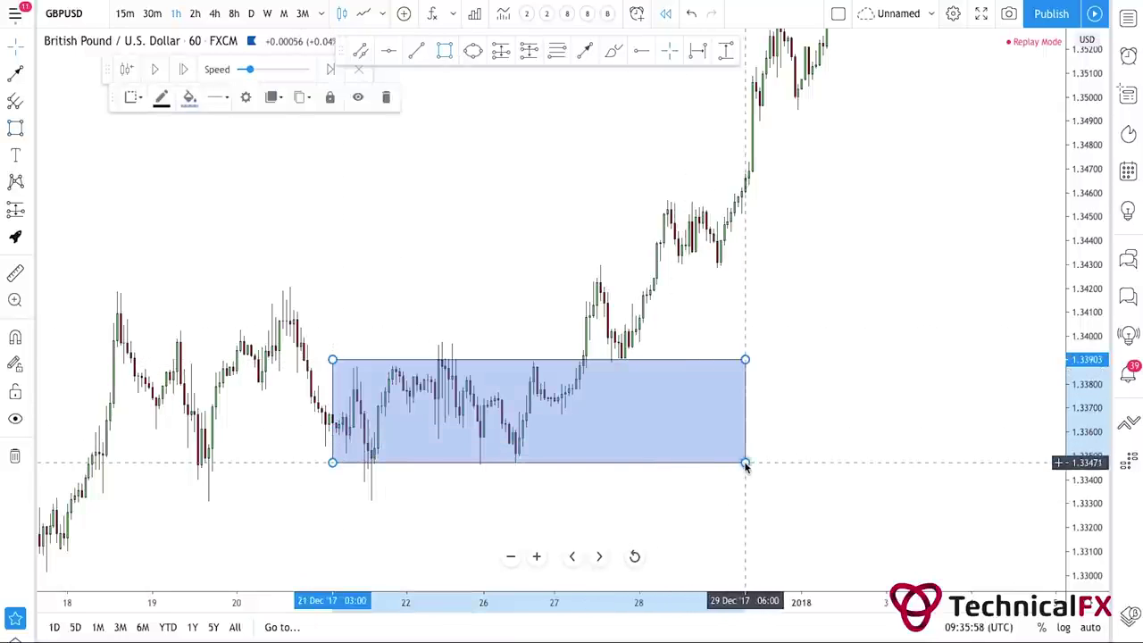
pyautogui.click(839, 439)
# Step: Trace three arrows: the breakout to about 1.3426, the pullback to the zone at 1.3390, and the rise to 1.3454
pyautogui.click(588, 54)
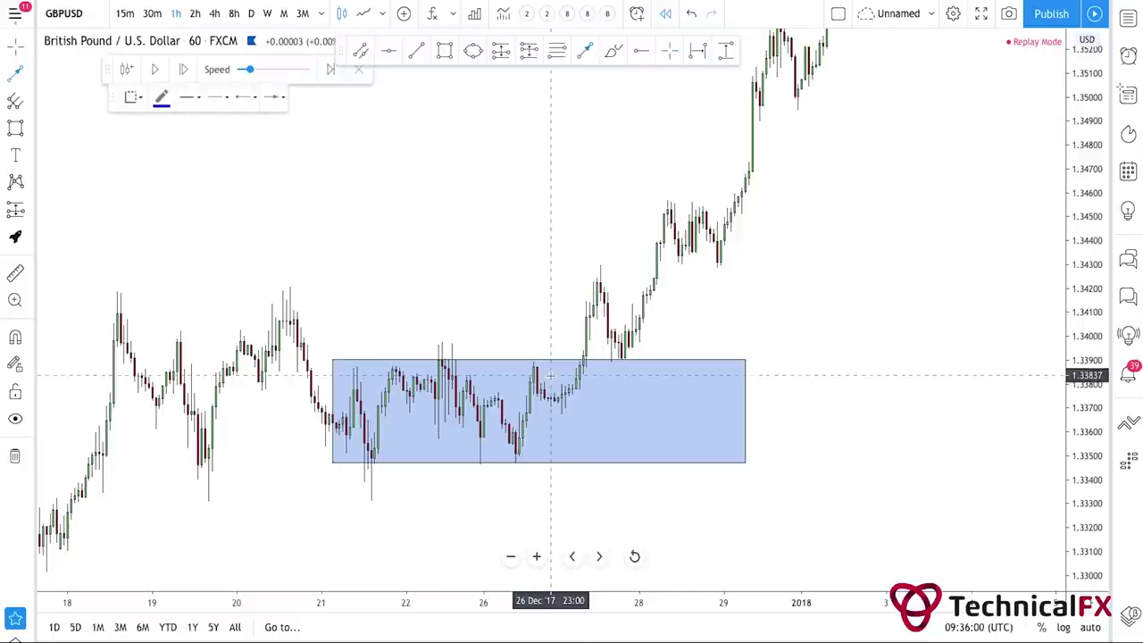
pyautogui.moveTo(555, 406); pyautogui.dragTo(592, 275)
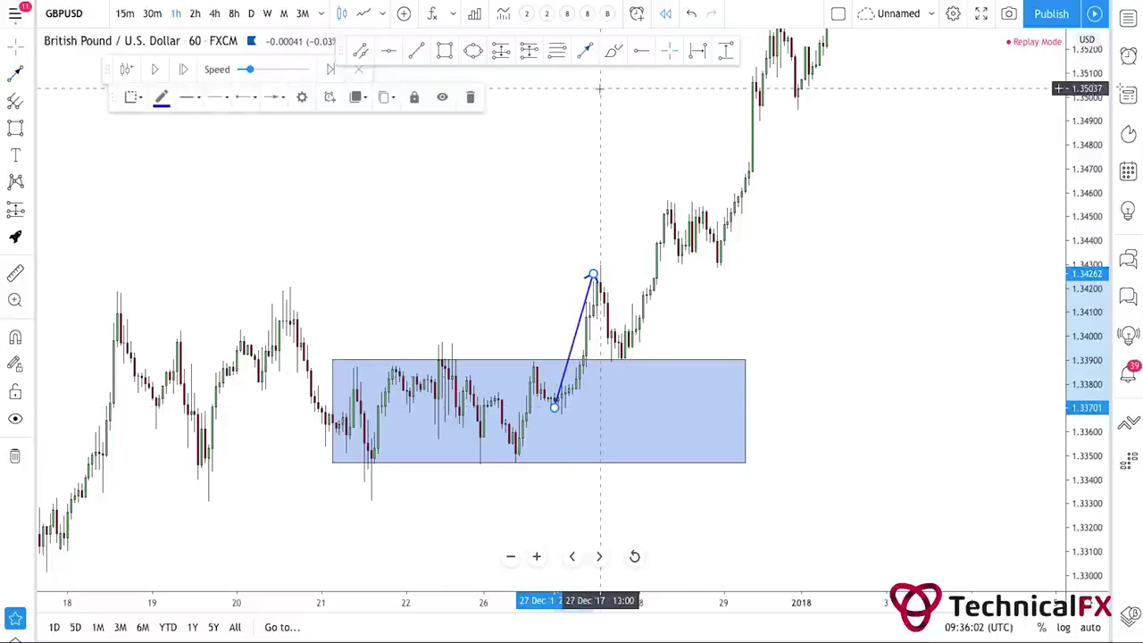
pyautogui.click(590, 54)
pyautogui.moveTo(593, 275); pyautogui.dragTo(625, 359)
pyautogui.click(629, 361)
pyautogui.click(701, 339)
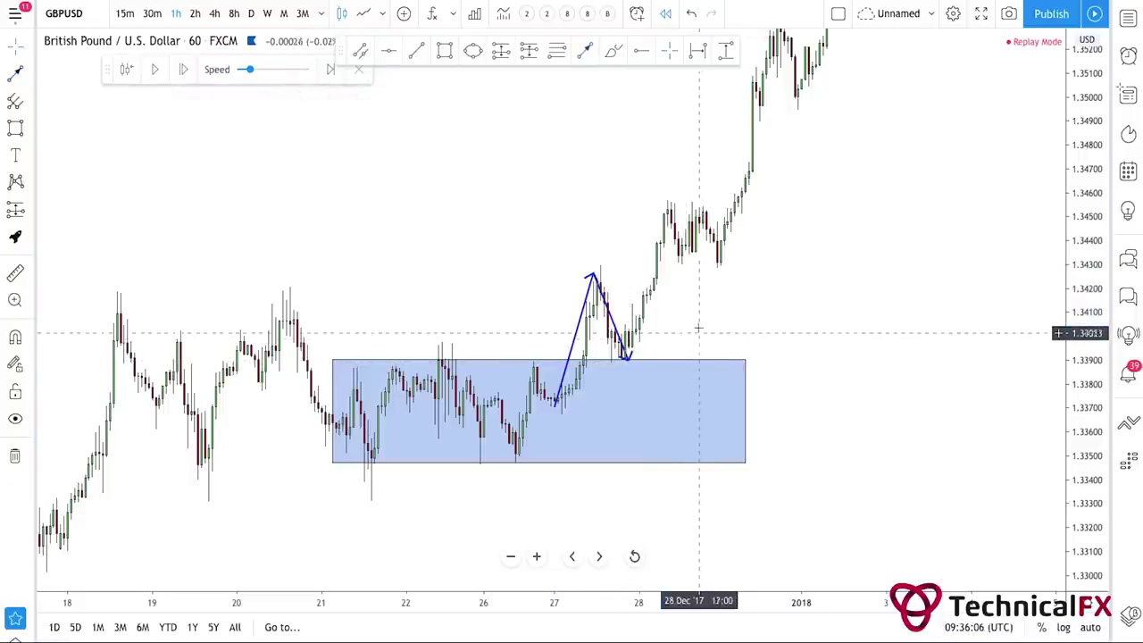
pyautogui.click(582, 49)
pyautogui.moveTo(624, 357); pyautogui.dragTo(674, 208)
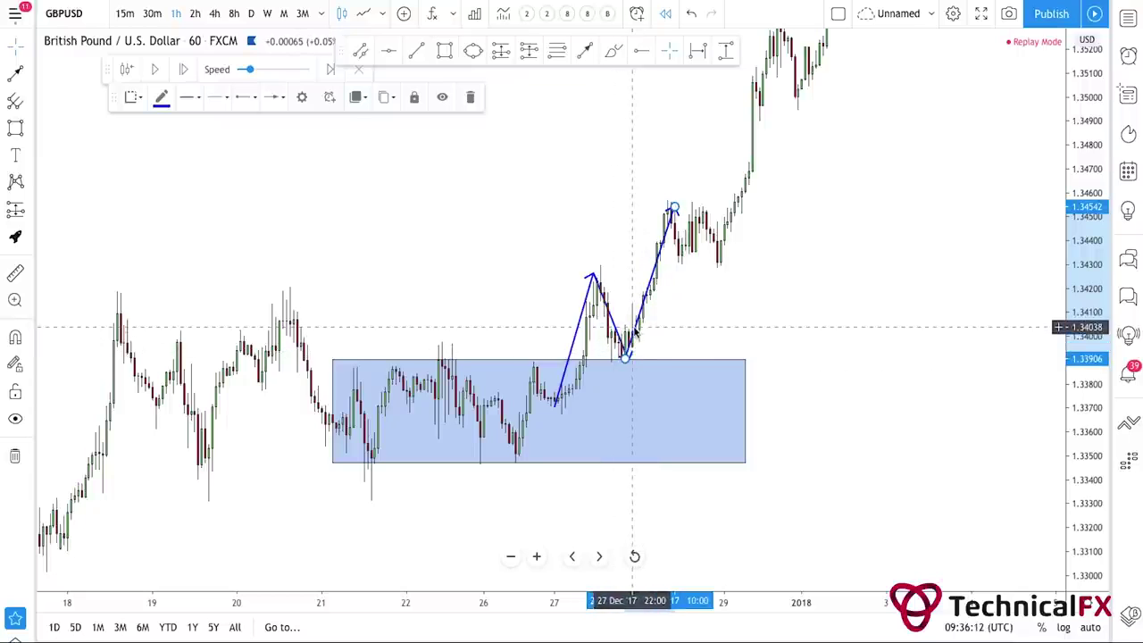
# Step: Remove the three breakout and retest arrows, keeping the consolidation rectangle
pyautogui.hotkey('ctrl', 'z')
pyautogui.hotkey('ctrl', 'z')
pyautogui.click(576, 331)
pyautogui.press('Delete')
# Step: Draw a thin rectangle zone at the 27 December high, about 1.3428 to 1.3423, extending to the start of January 2018
pyautogui.moveTo(730, 339); pyautogui.dragTo(658, 366)
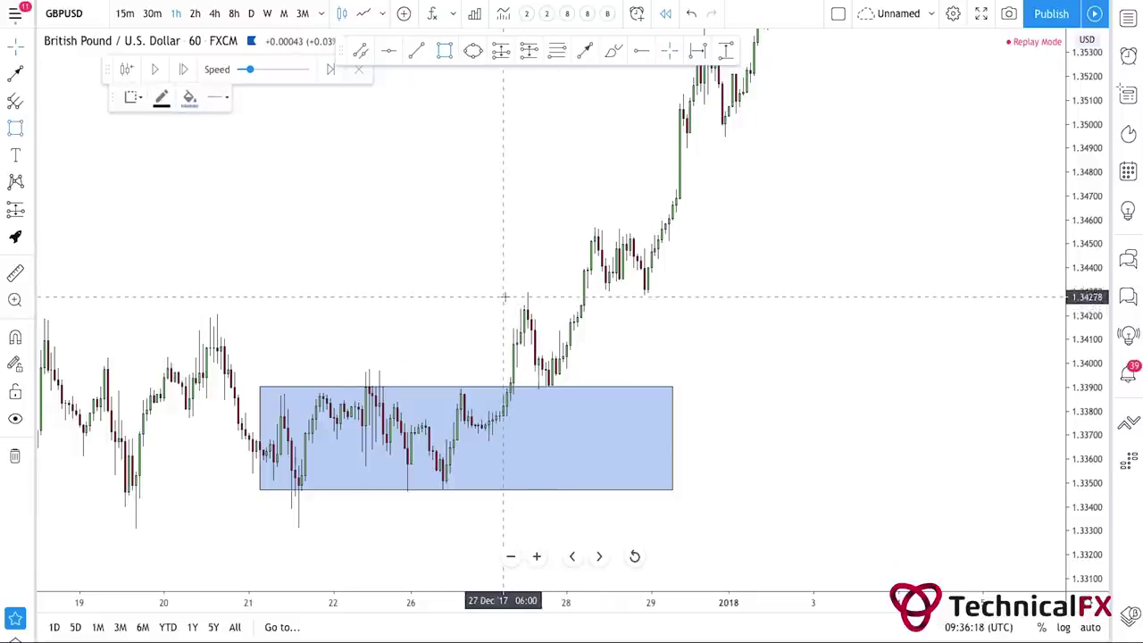
pyautogui.moveTo(503, 297)
pyautogui.mouseDown()
pyautogui.moveTo(671, 316)
pyautogui.moveTo(736, 311)
pyautogui.moveTo(705, 352)
pyautogui.mouseUp()
# Step: Draw an arrow along the rise from the 27 December low at about 1.3392 to the 28 December high at 1.3455
pyautogui.click(586, 52)
pyautogui.moveTo(517, 390); pyautogui.dragTo(569, 241)
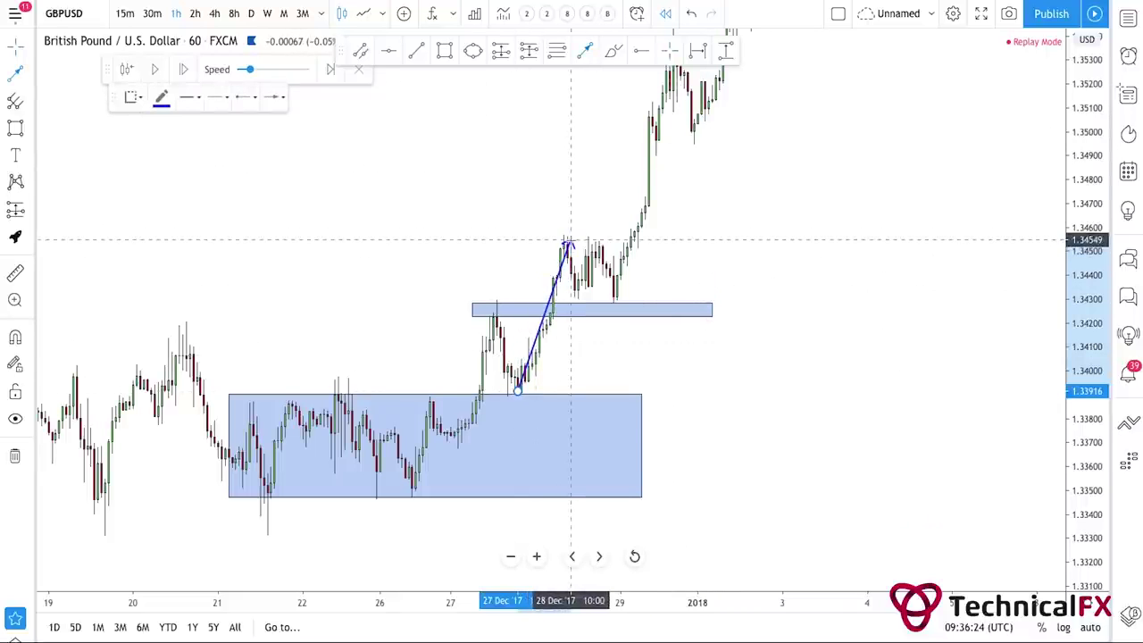
pyautogui.click(452, 265)
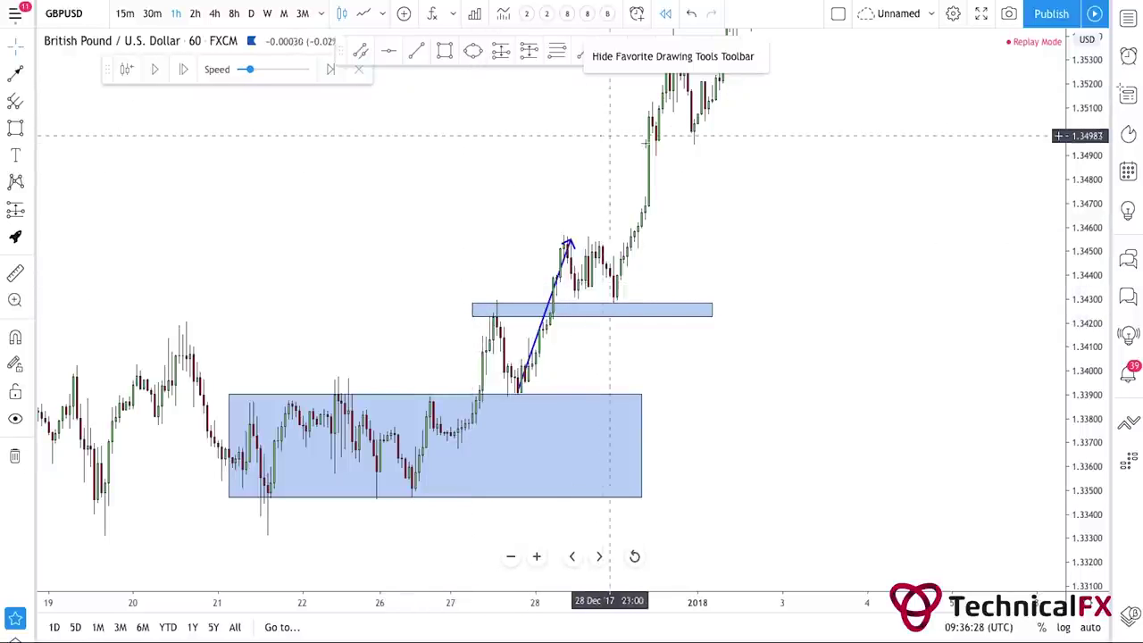
# Step: Move the drawing toolbar aside and add arrows pointing at the 27 December high and the retest on the thin zone
pyautogui.moveTo(341, 51); pyautogui.dragTo(286, 54)
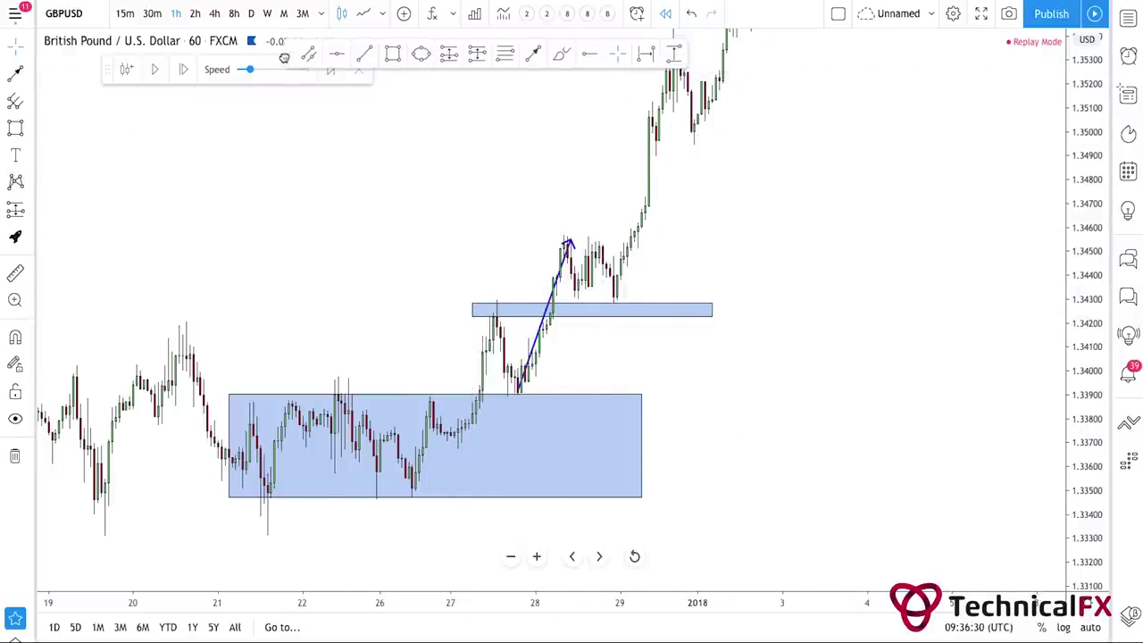
pyautogui.click(529, 58)
pyautogui.moveTo(460, 249); pyautogui.dragTo(498, 297)
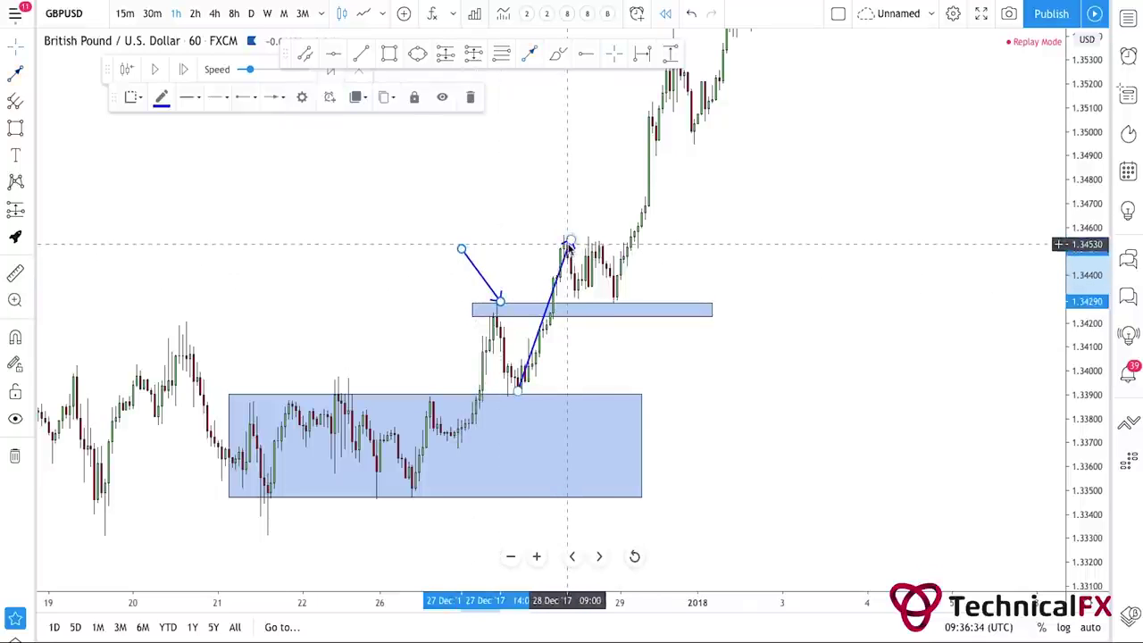
pyautogui.click(531, 57)
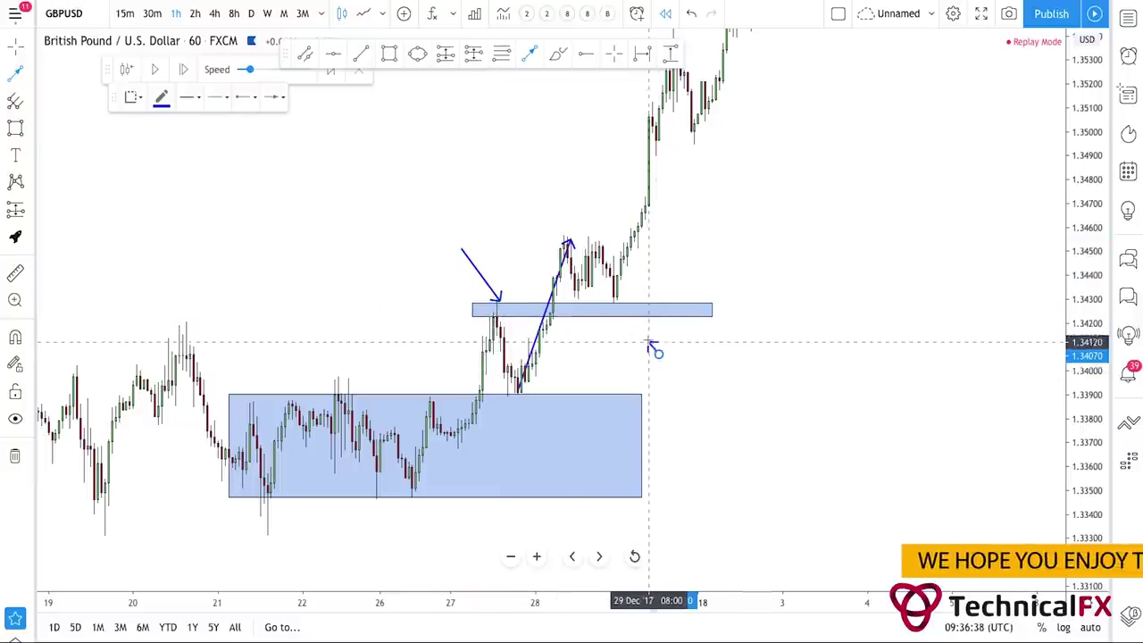
pyautogui.moveTo(658, 354); pyautogui.dragTo(620, 311)
pyautogui.click(811, 378)
# Step: Delete the three arrows around the thin zone, keeping only the two rectangles on the chart
pyautogui.moveTo(775, 329); pyautogui.dragTo(752, 379)
pyautogui.moveTo(1094, 216); pyautogui.dragTo(981, 359)
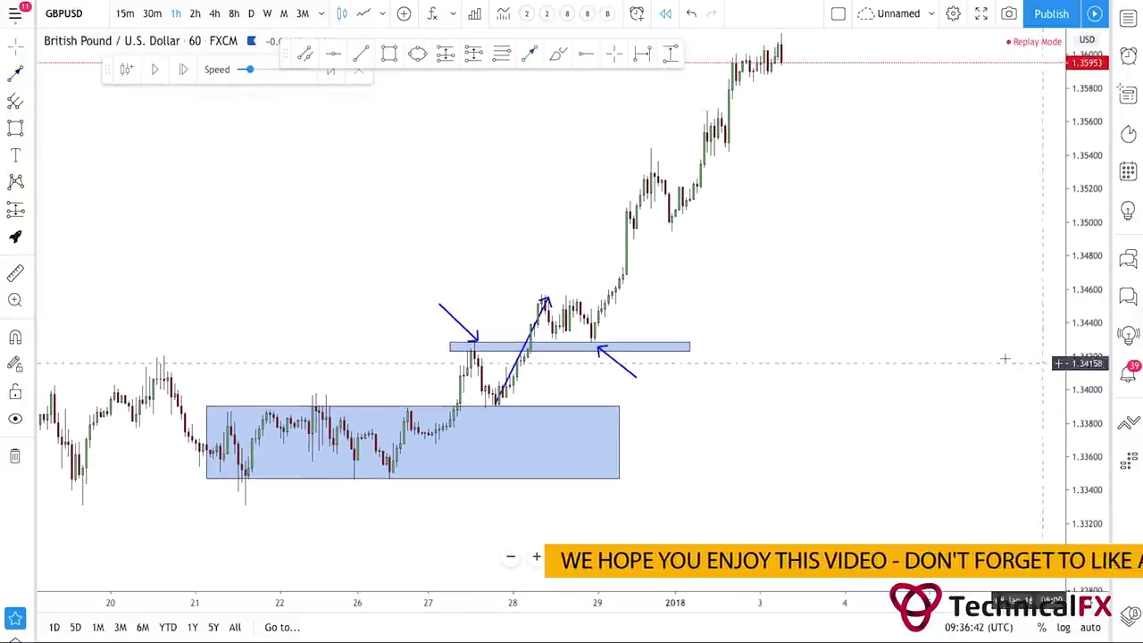
pyautogui.click(605, 387)
pyautogui.press('Delete')
pyautogui.click(521, 352)
pyautogui.press('Delete')
pyautogui.click(446, 353)
pyautogui.press('Delete')
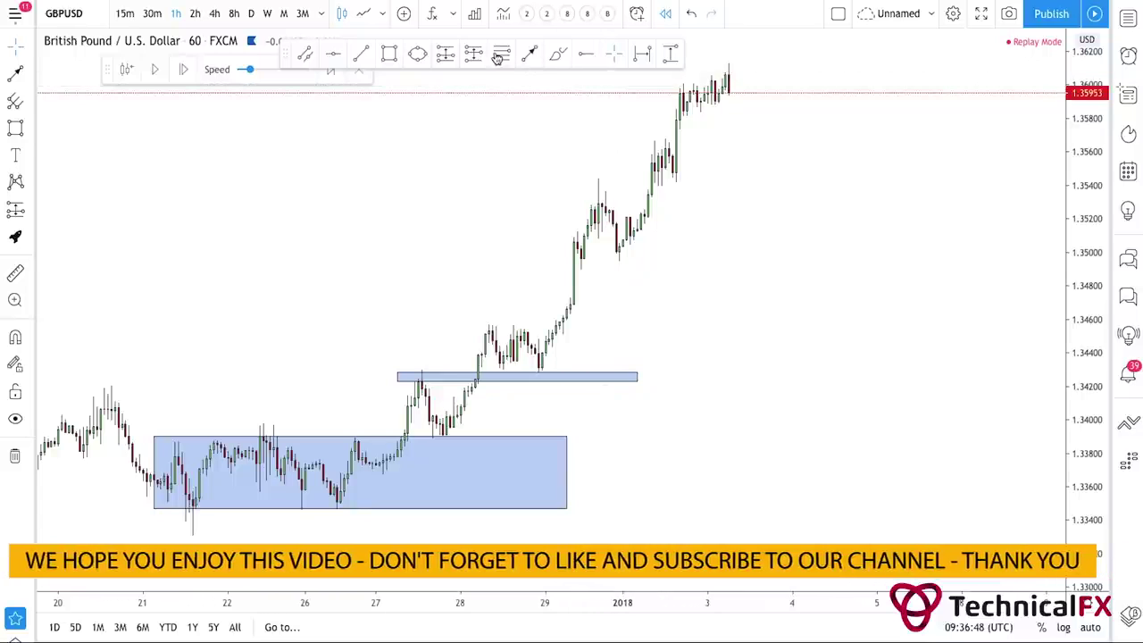
# Step: Draw a thin rectangle zone at the 28 December high, about 1.3460 to 1.3454, with arrows up to about 1.3531 and back down to the zone
pyautogui.click(389, 54)
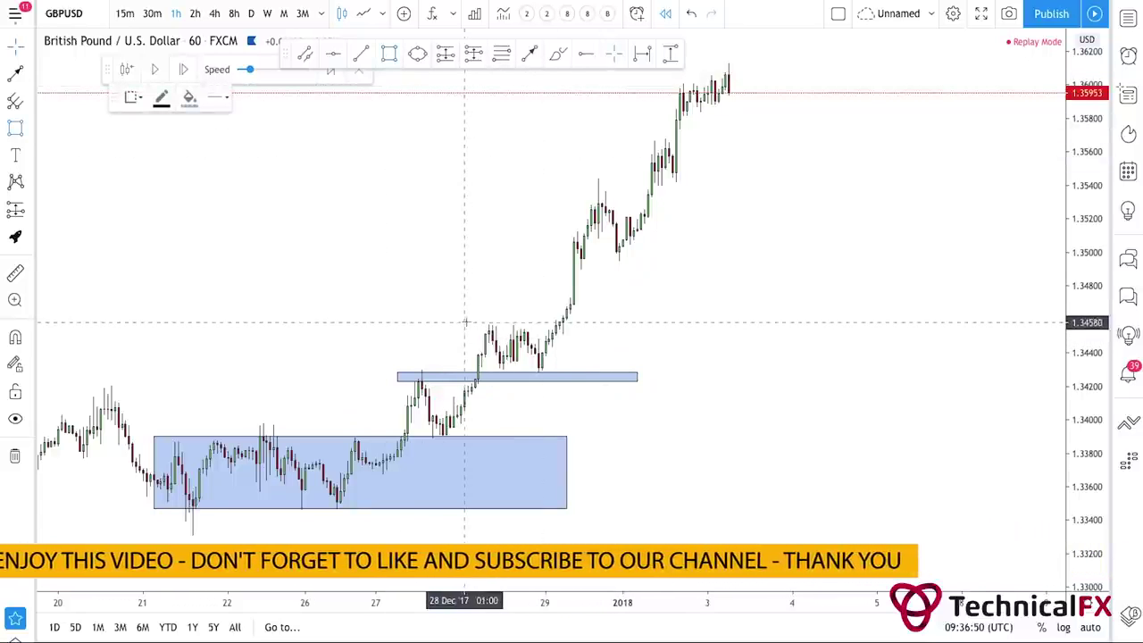
pyautogui.moveTo(468, 320); pyautogui.dragTo(700, 330)
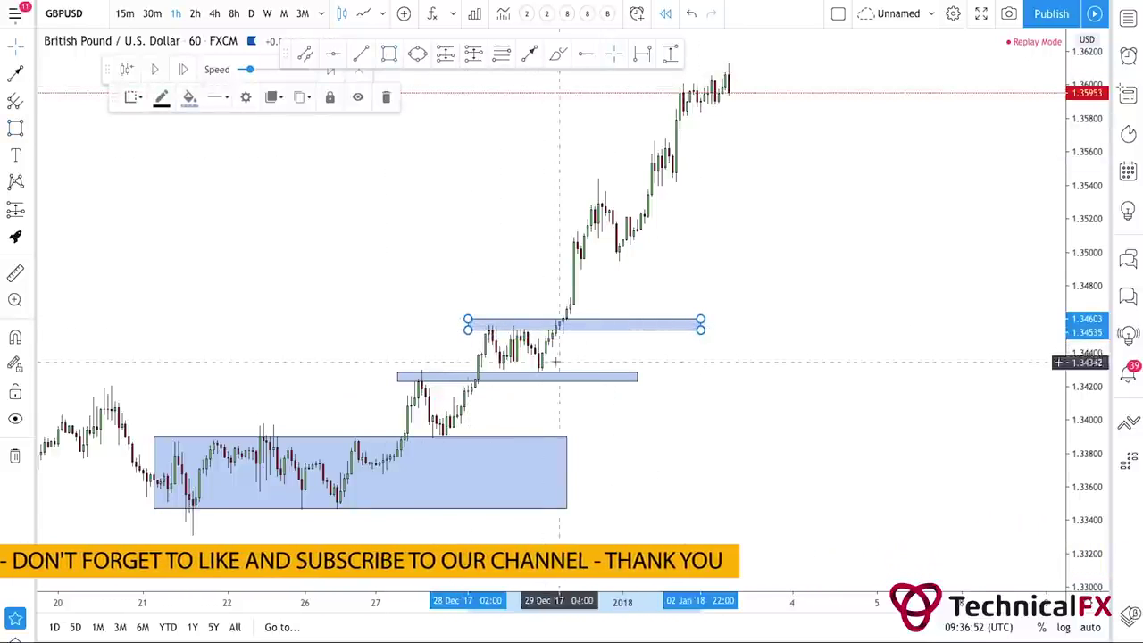
pyautogui.hotkey('alt', 't')
pyautogui.moveTo(542, 370)
pyautogui.mouseDown()
pyautogui.moveTo(609, 222)
pyautogui.moveTo(604, 202)
pyautogui.mouseUp()
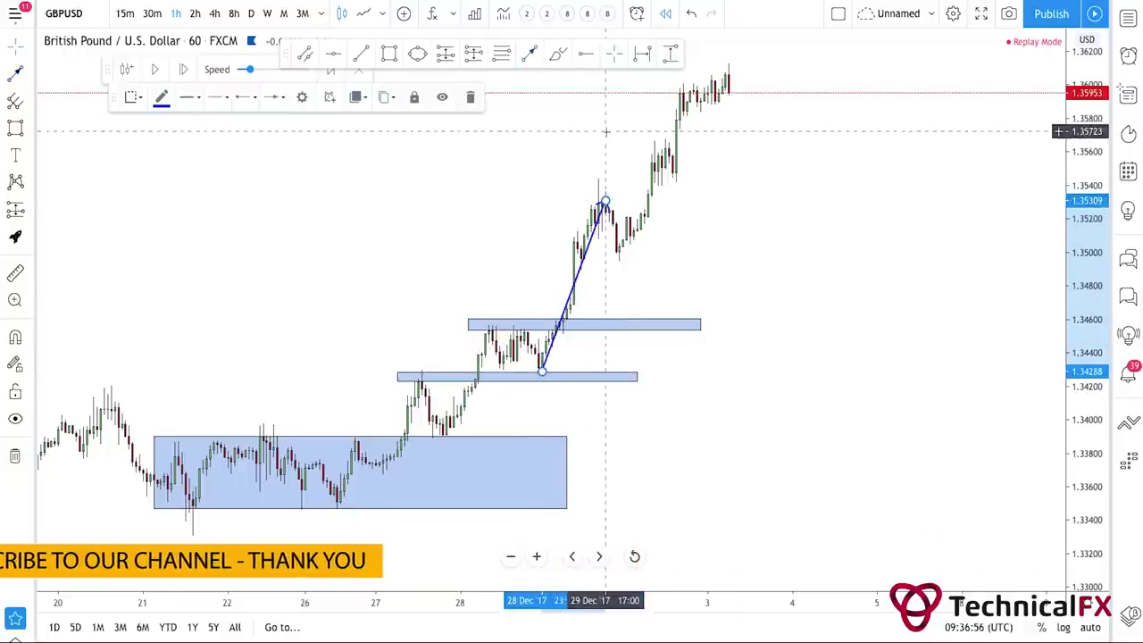
pyautogui.click(531, 55)
pyautogui.moveTo(604, 201); pyautogui.dragTo(654, 323)
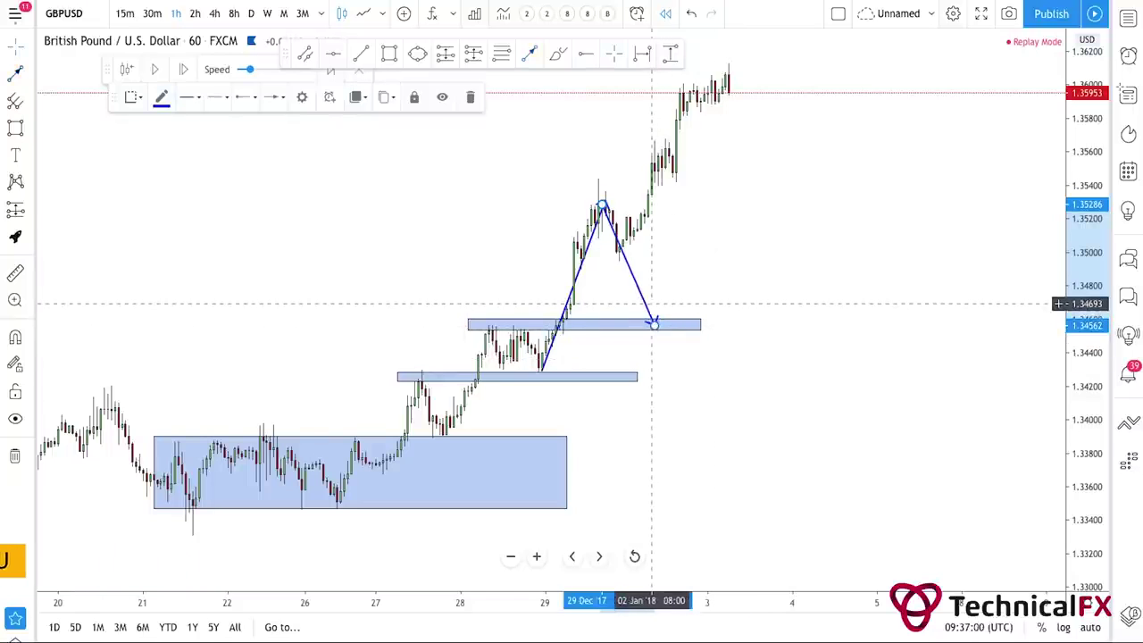
# Step: Delete both arrows and all three rectangle zones from the GBPUSD chart
pyautogui.press('Delete')
pyautogui.click(573, 300)
pyautogui.press('Delete')
pyautogui.click(591, 322)
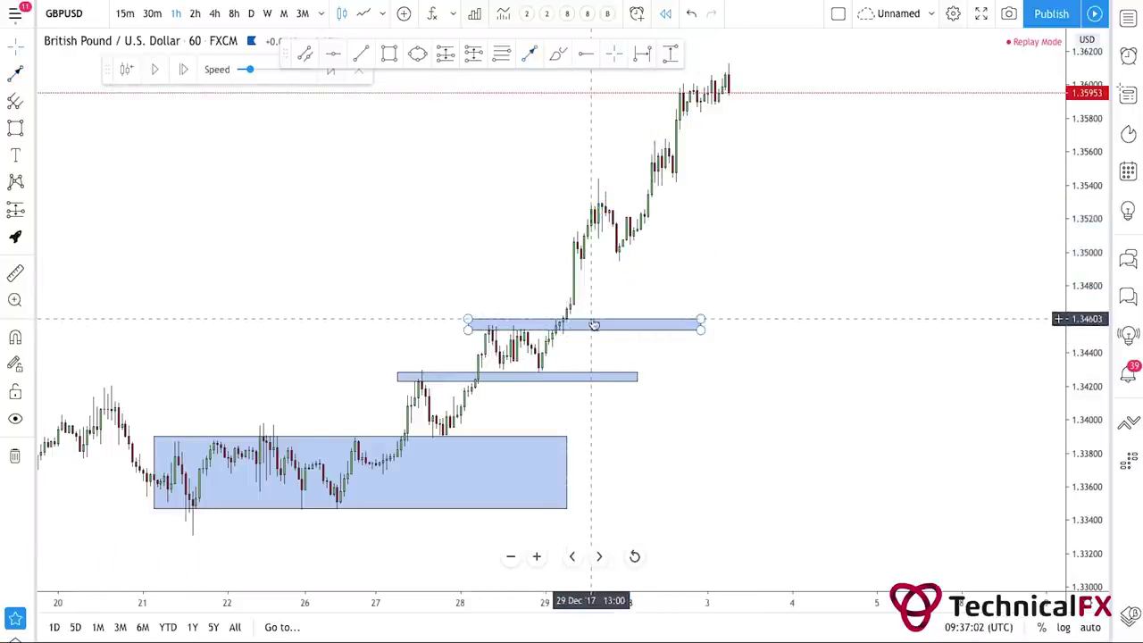
pyautogui.press('Delete')
pyautogui.press('Delete')
pyautogui.click(531, 437)
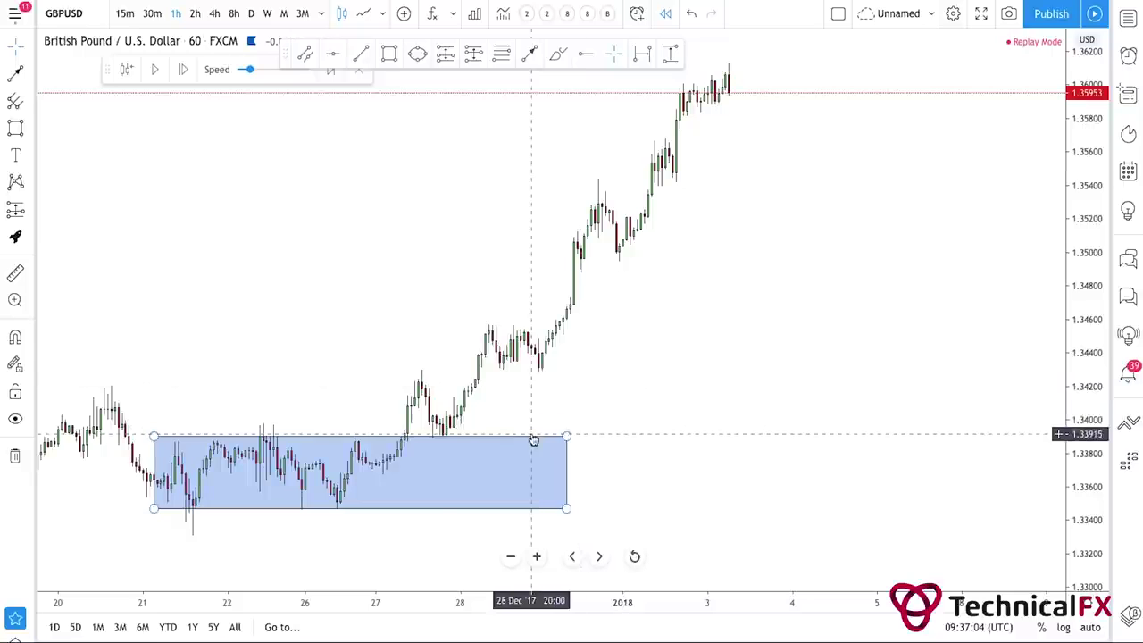
pyautogui.press('Delete')
# Step: Draw a rectangle zone at the 29 December high, about 1.3541 to 1.3531, extending to 3 January 2018
pyautogui.click(535, 557)
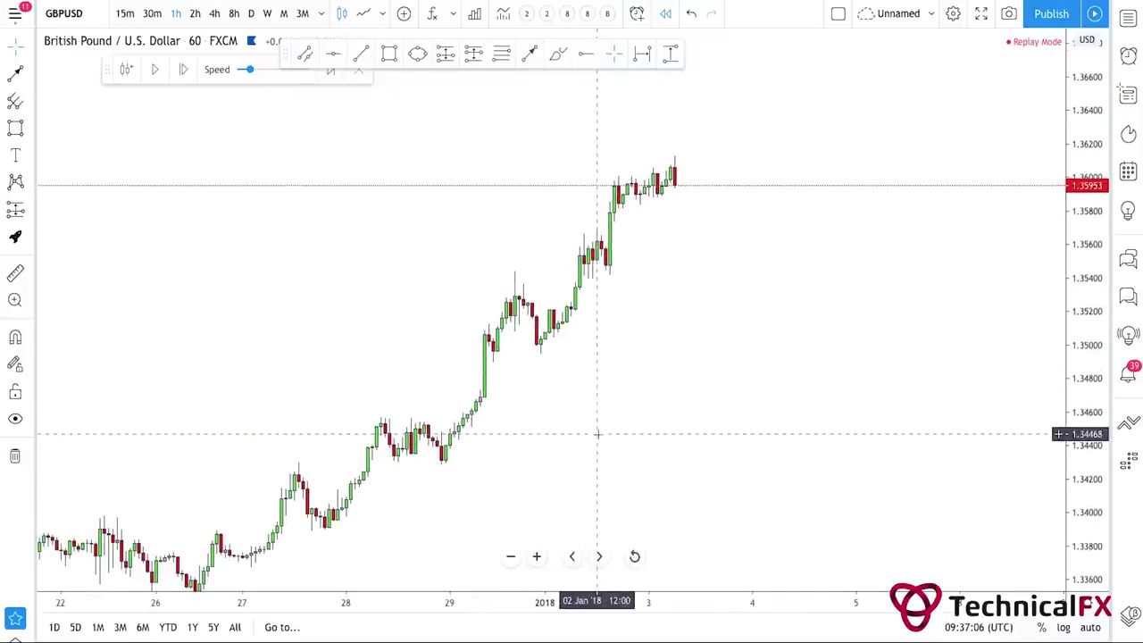
pyautogui.moveTo(811, 439); pyautogui.dragTo(878, 438)
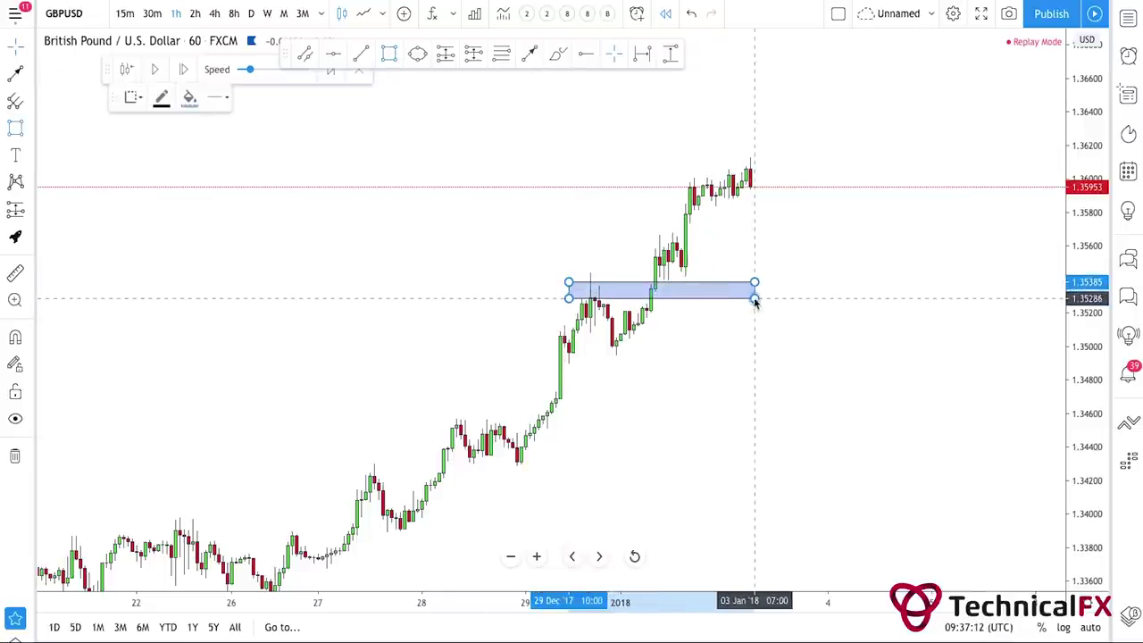
pyautogui.click(758, 295)
pyautogui.click(730, 311)
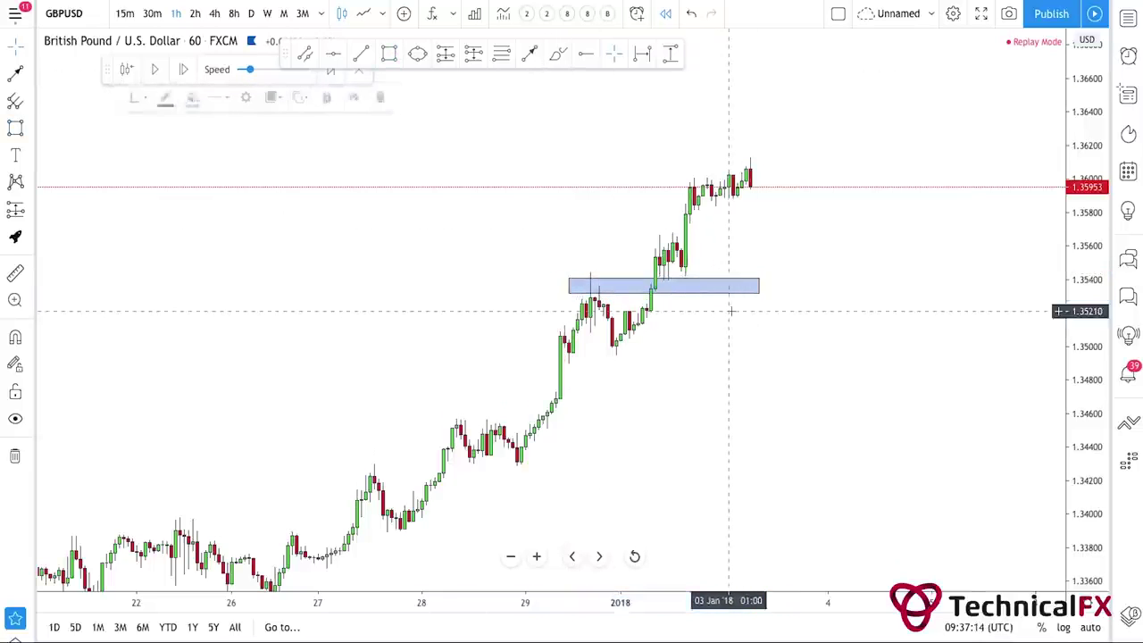
# Step: Draw an arrow pointing down at the 29 December high on the rectangle zone
pyautogui.moveTo(731, 329); pyautogui.dragTo(707, 319)
pyautogui.click(532, 51)
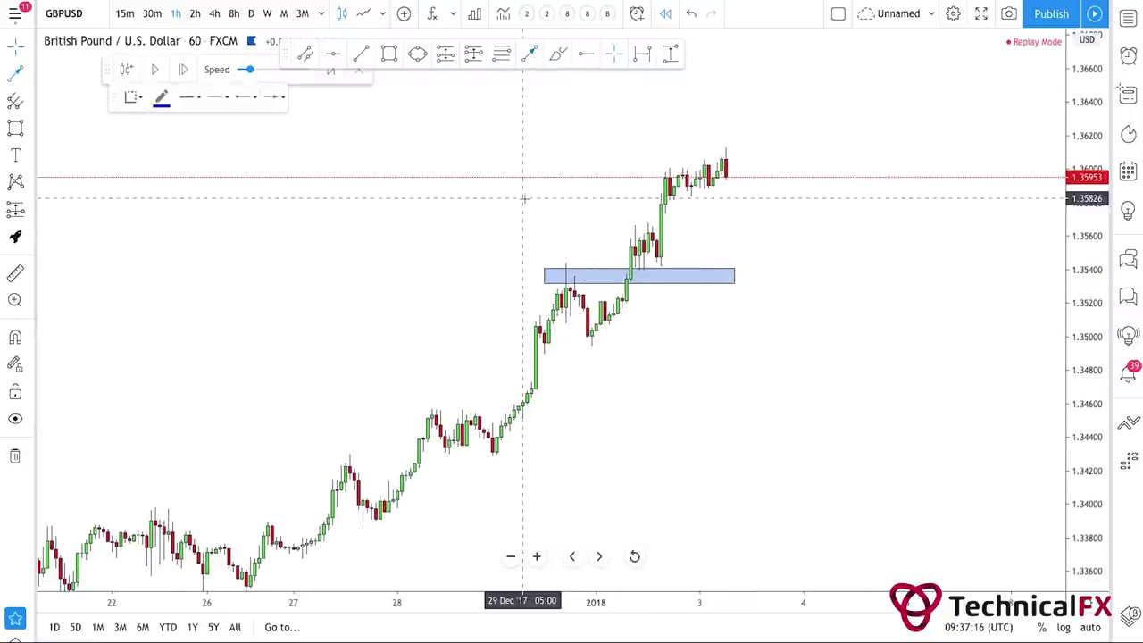
pyautogui.click(510, 223)
pyautogui.click(557, 264)
pyautogui.moveTo(657, 331); pyautogui.dragTo(617, 331)
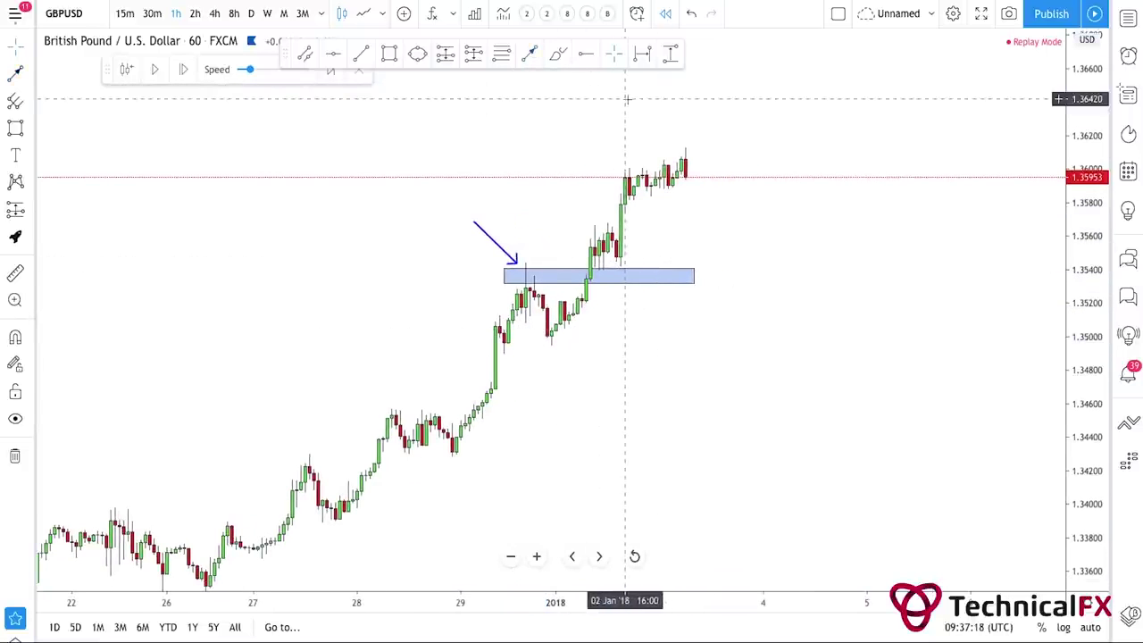
# Step: Draw arrows for the breakout from about 1.3498 up to 1.3564 and the pullback to the zone at about 1.3543
pyautogui.click(557, 55)
pyautogui.click(552, 339)
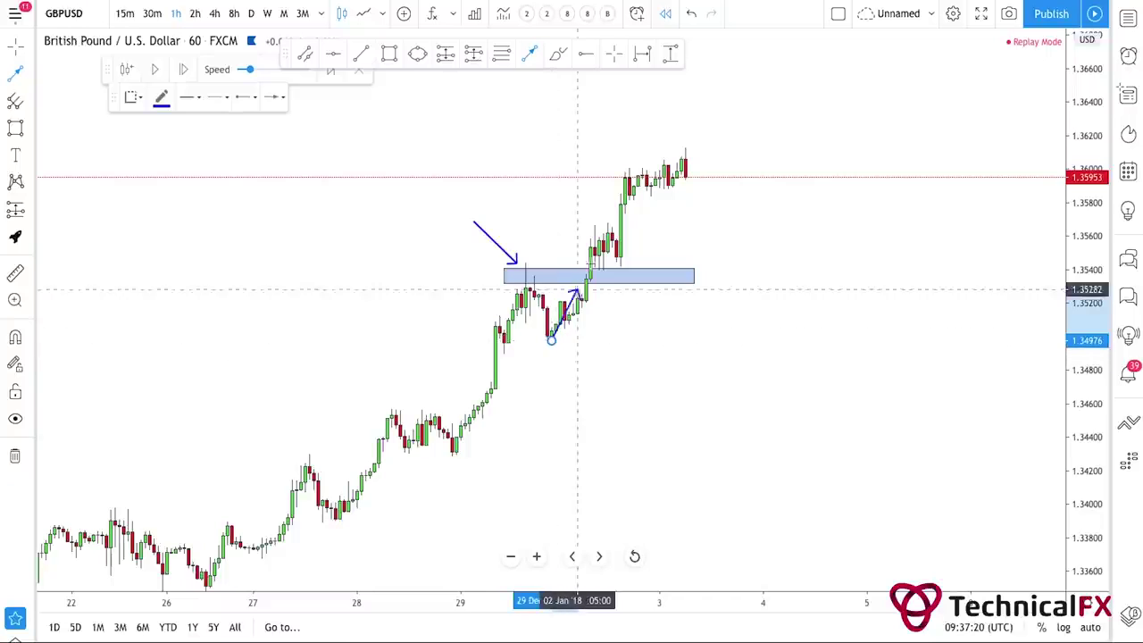
pyautogui.click(597, 232)
pyautogui.click(531, 55)
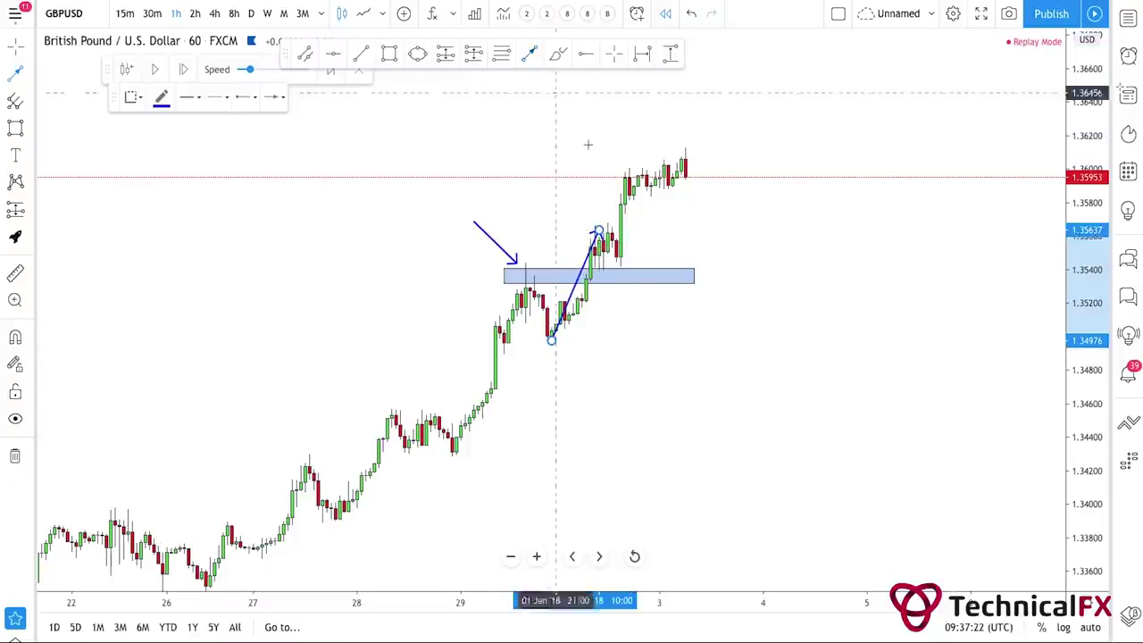
pyautogui.click(599, 227)
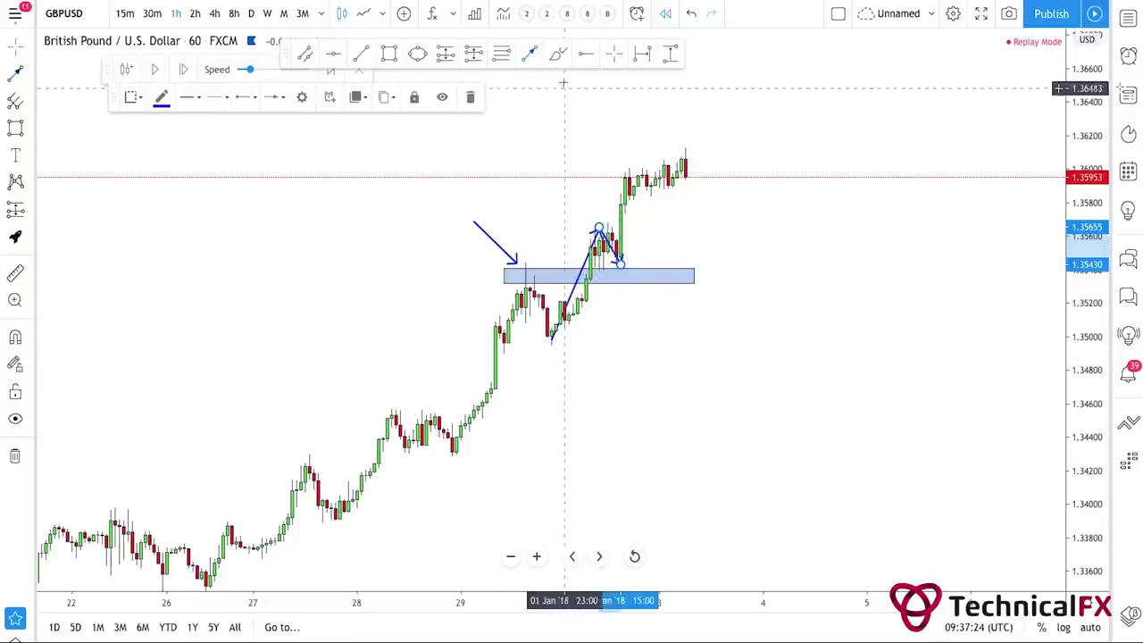
# Step: Draw an arrow from below the zone, at about 1.3522, pointing at the 2 January retest at about 1.3538
pyautogui.click(673, 306)
pyautogui.press('Escape')
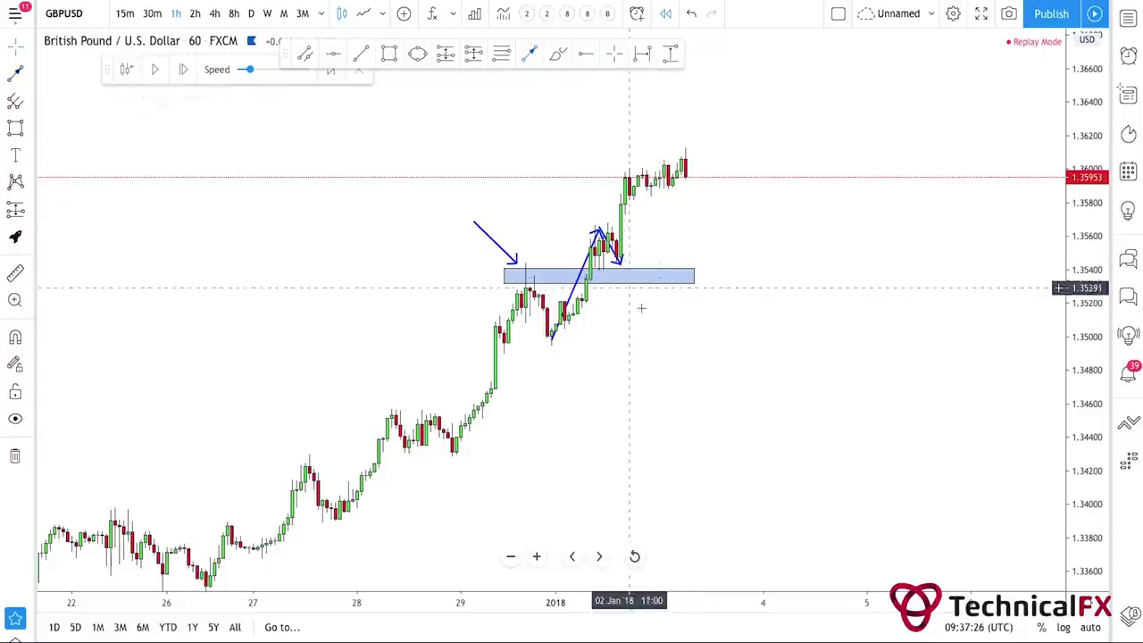
pyautogui.click(668, 300)
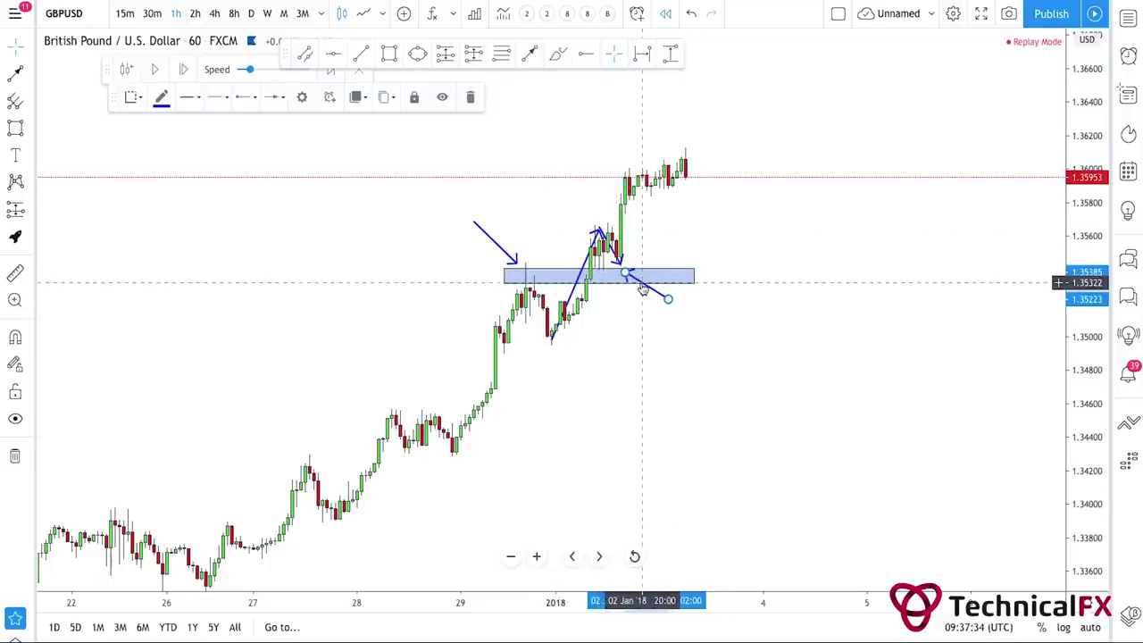
# Step: Delete the four arrows and the rectangle zone at the 29 December high
pyautogui.press('Delete')
pyautogui.click(612, 246)
pyautogui.press('Delete')
pyautogui.click(590, 248)
pyautogui.press('Delete')
pyautogui.click(498, 246)
pyautogui.press('Delete')
pyautogui.moveTo(487, 271); pyautogui.dragTo(645, 260)
pyautogui.press('Delete')
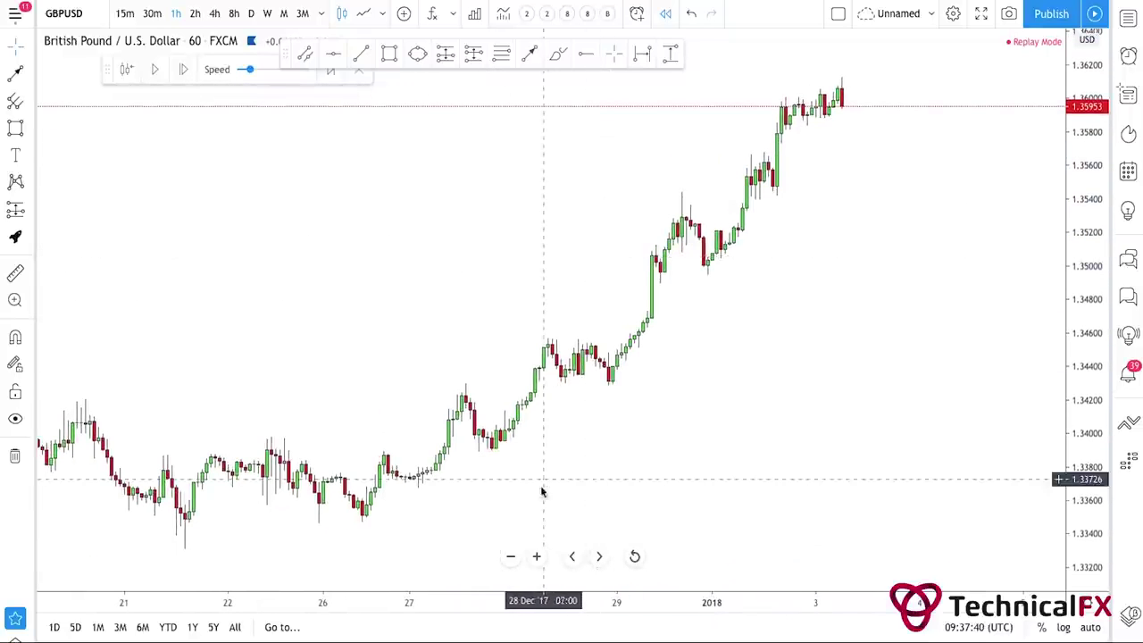
# Step: Examine the GBPUSD 1-hour price swings from mid-December 2017 to early January 2018 at wider and closer scales
pyautogui.click(511, 556)
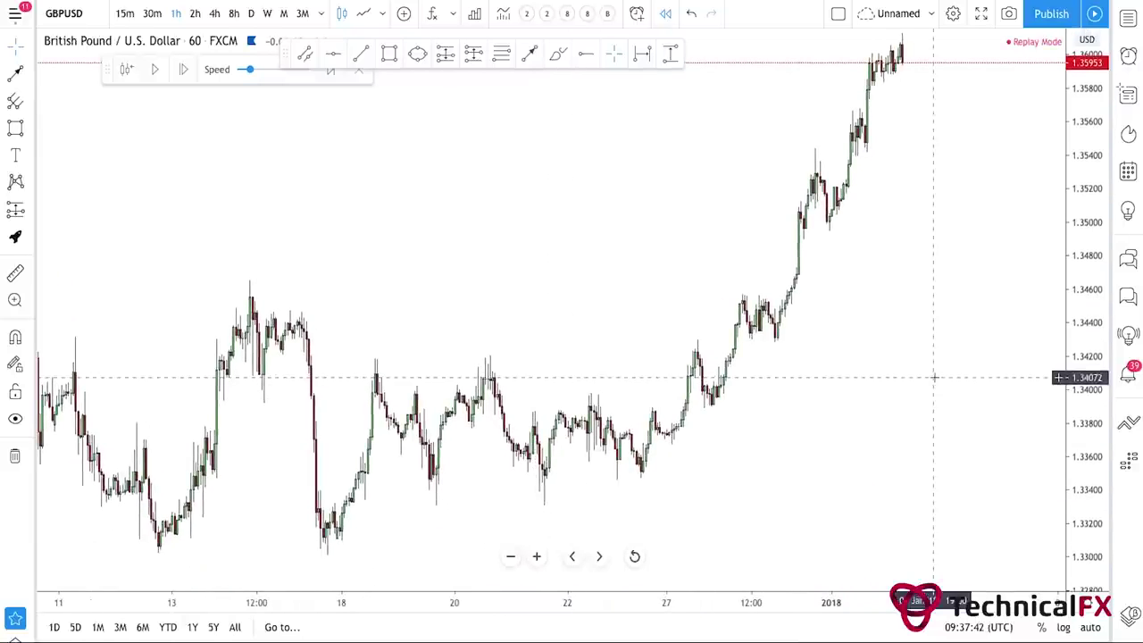
pyautogui.moveTo(1086, 346); pyautogui.dragTo(1086, 459)
pyautogui.moveTo(931, 377); pyautogui.dragTo(898, 387)
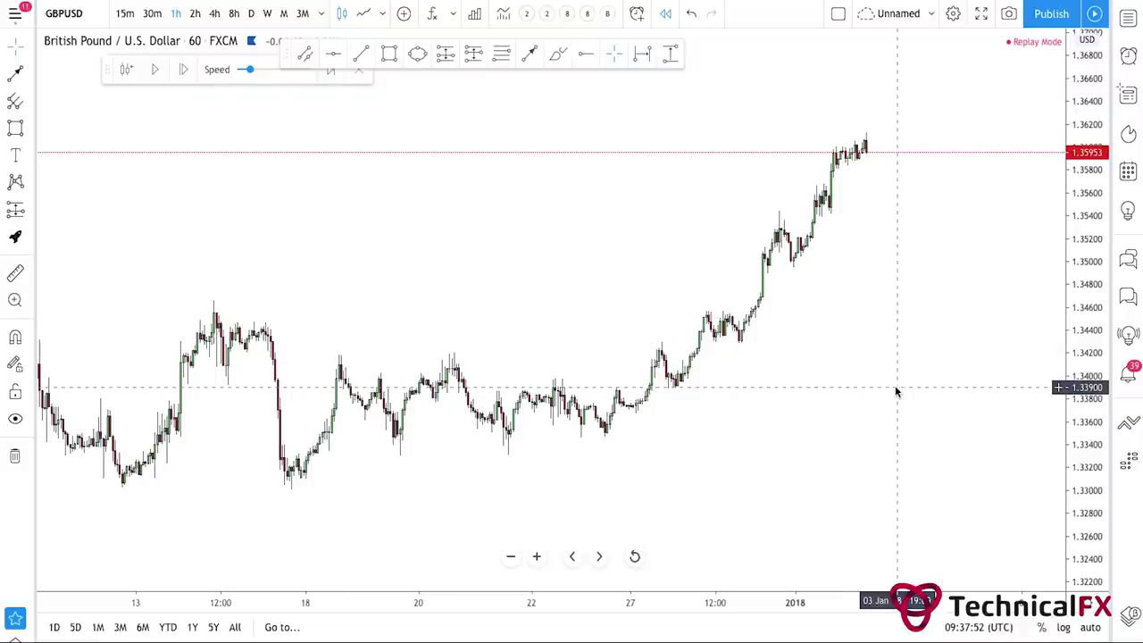
pyautogui.moveTo(583, 273); pyautogui.dragTo(637, 276)
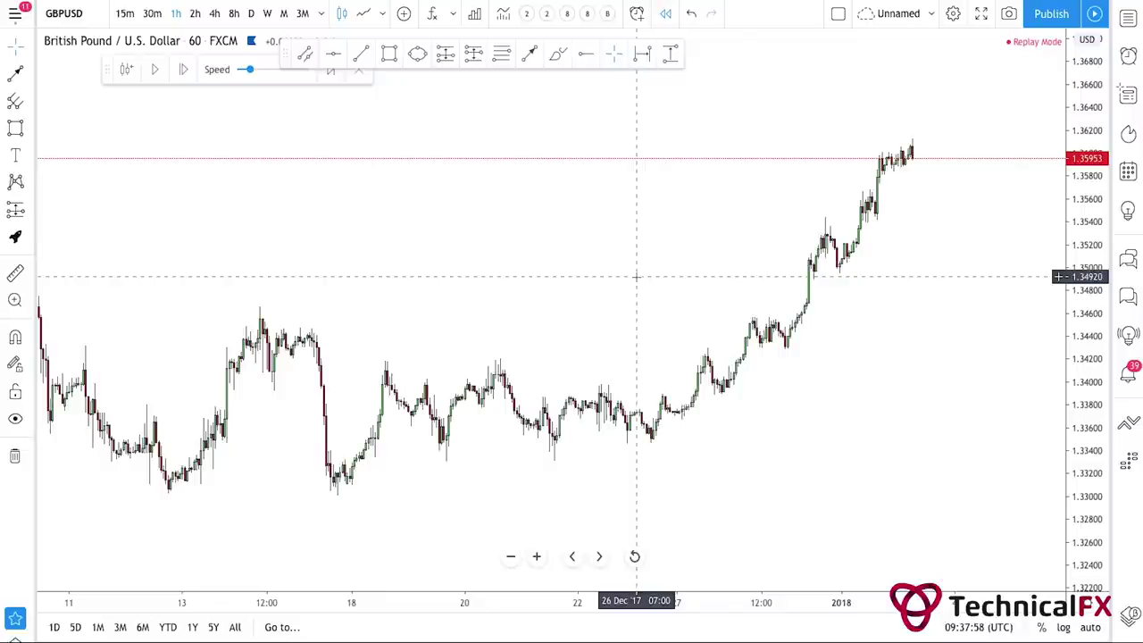
pyautogui.moveTo(636, 281); pyautogui.dragTo(604, 357)
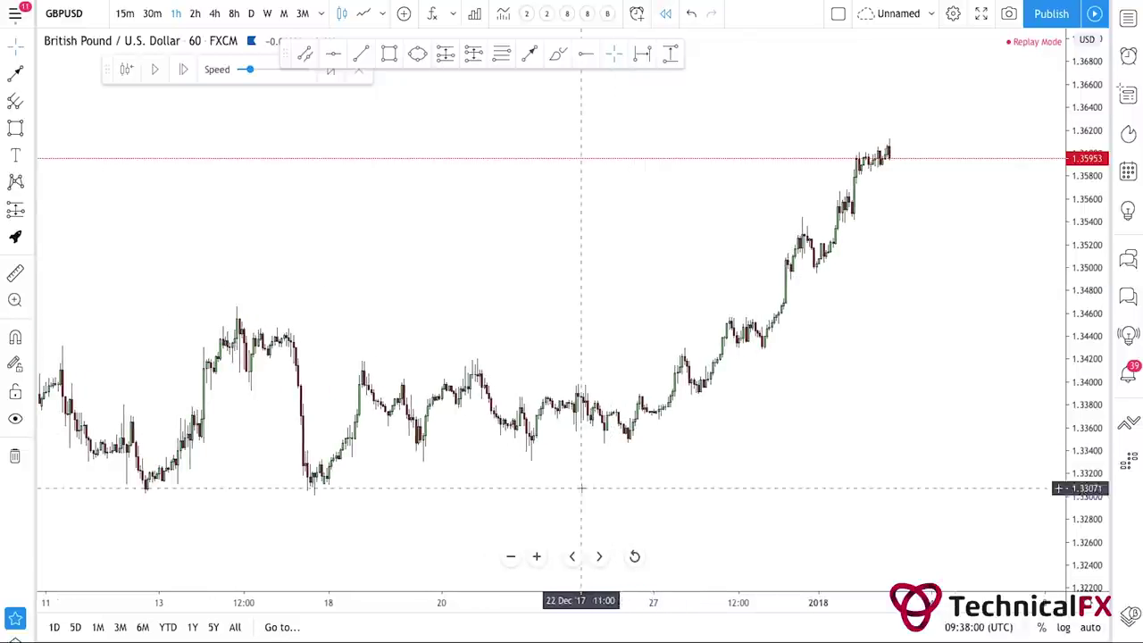
pyautogui.click(536, 557)
pyautogui.click(536, 557)
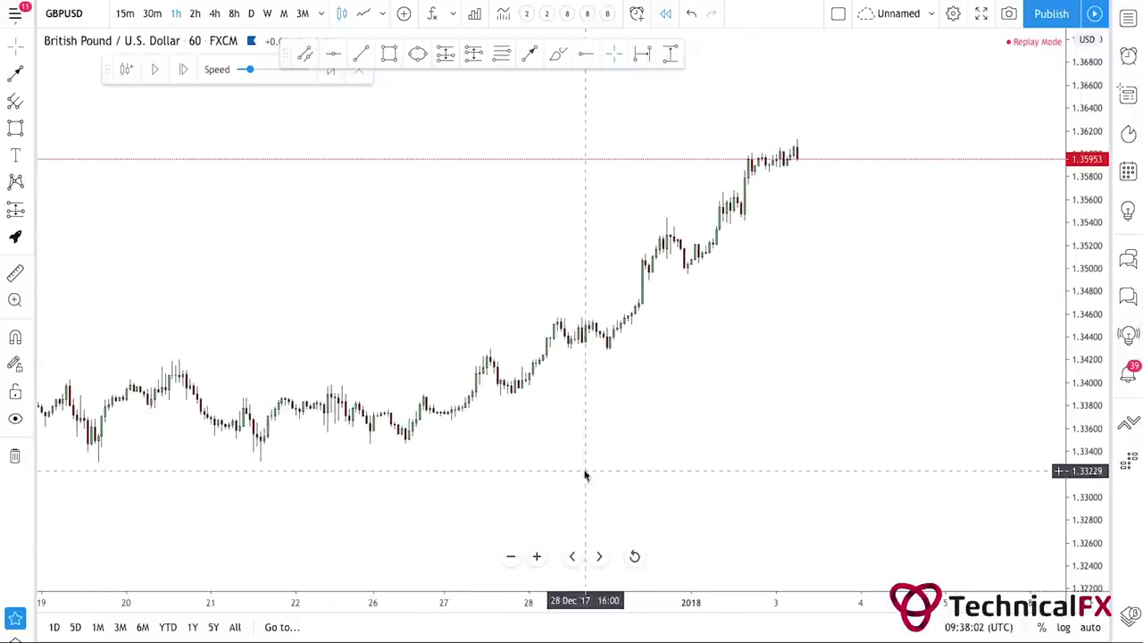
pyautogui.moveTo(1079, 489); pyautogui.dragTo(1080, 385)
pyautogui.moveTo(958, 350); pyautogui.dragTo(953, 359)
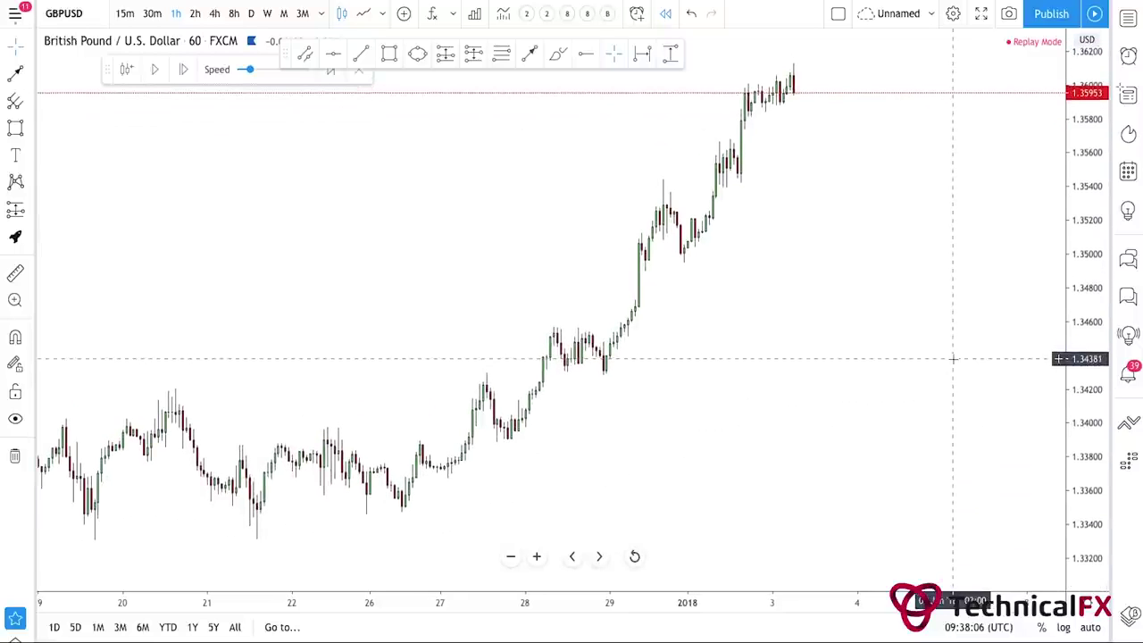